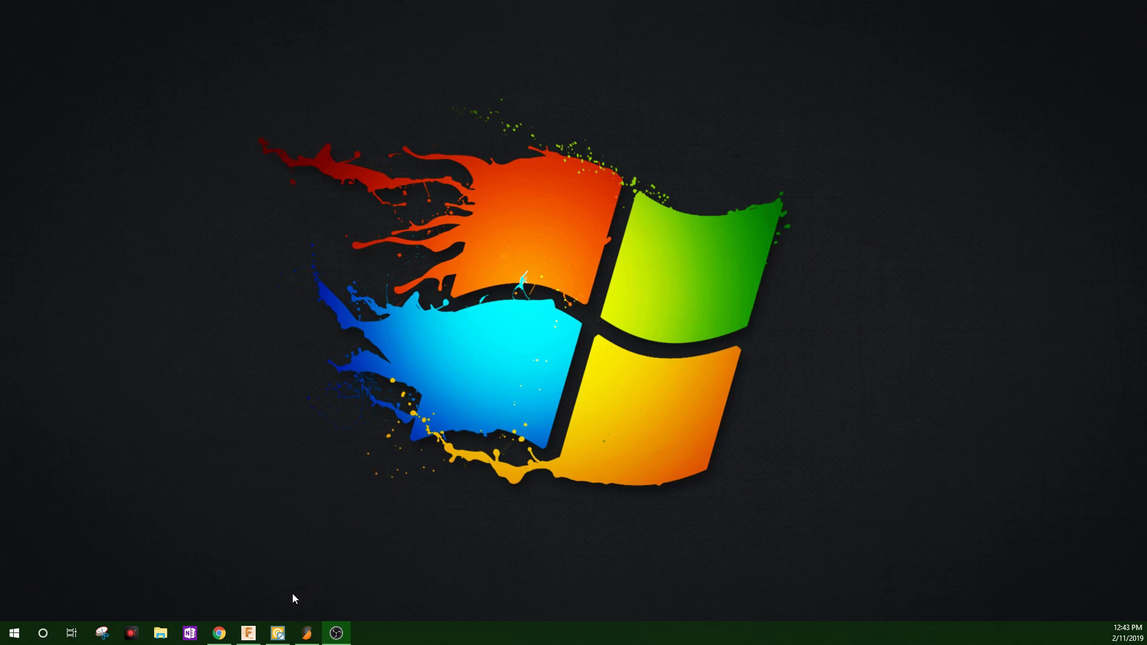
Step: Open Vector Magic and choose the 'Prusa logo' image from the Desktop
{"action": "left_click", "coordinate": [286, 638]}
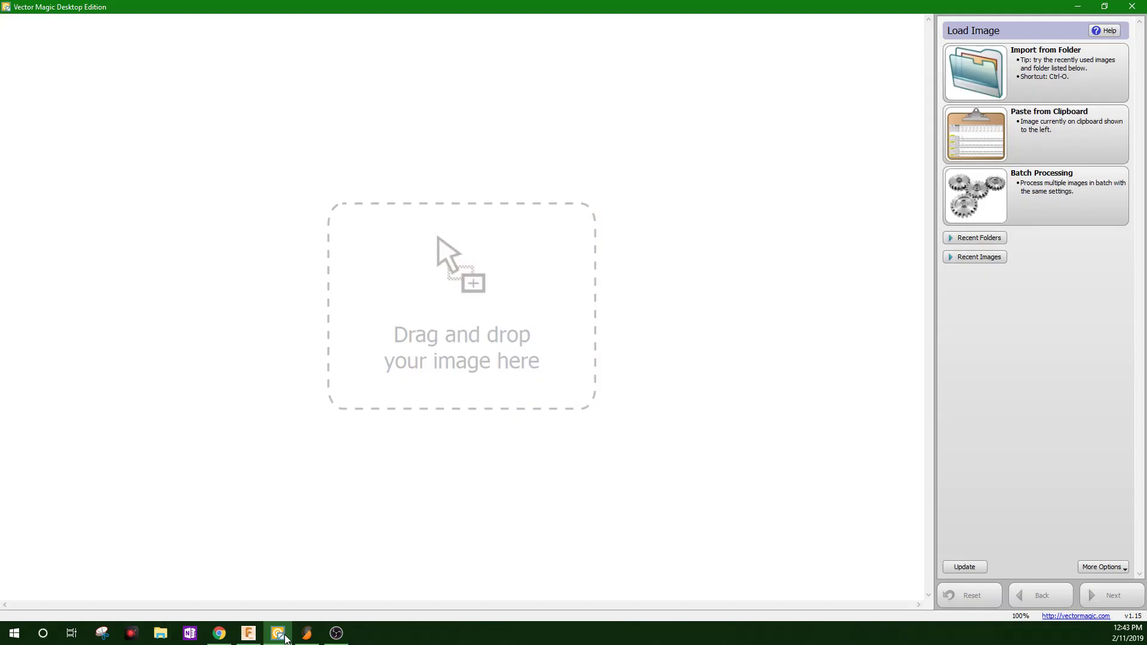
{"action": "left_click", "coordinate": [988, 70]}
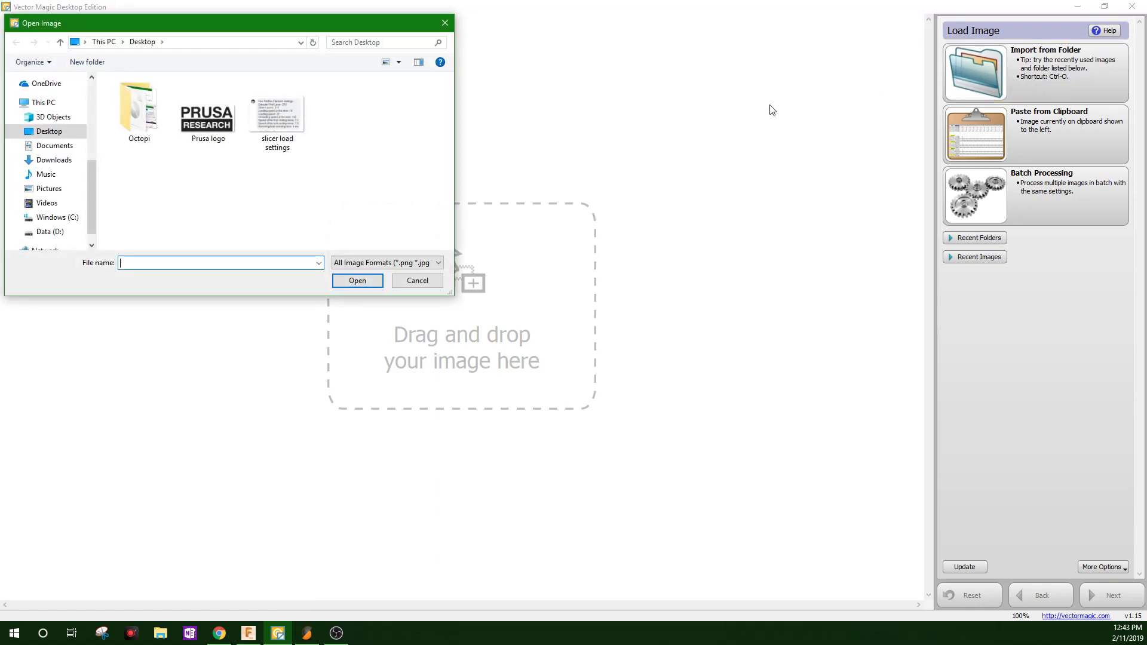
{"action": "left_click", "coordinate": [225, 144]}
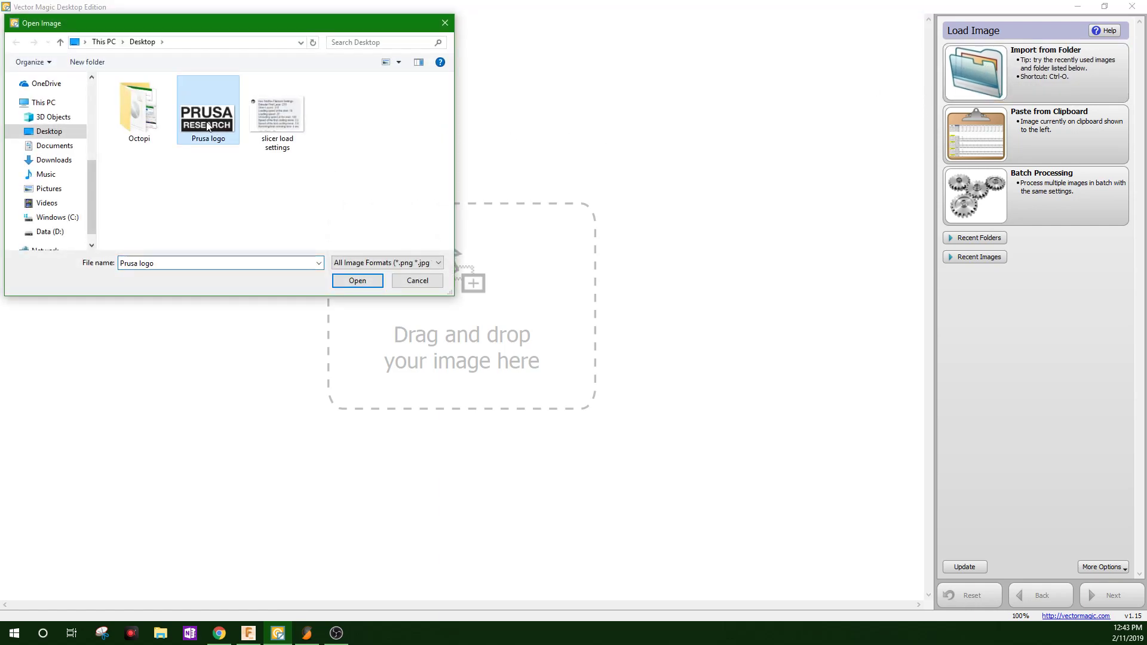
Step: Vectorize the Prusa logo fully automatically, quick-save it as Prusa logo.svg, and minimize Vector Magic
{"action": "left_click", "coordinate": [357, 276]}
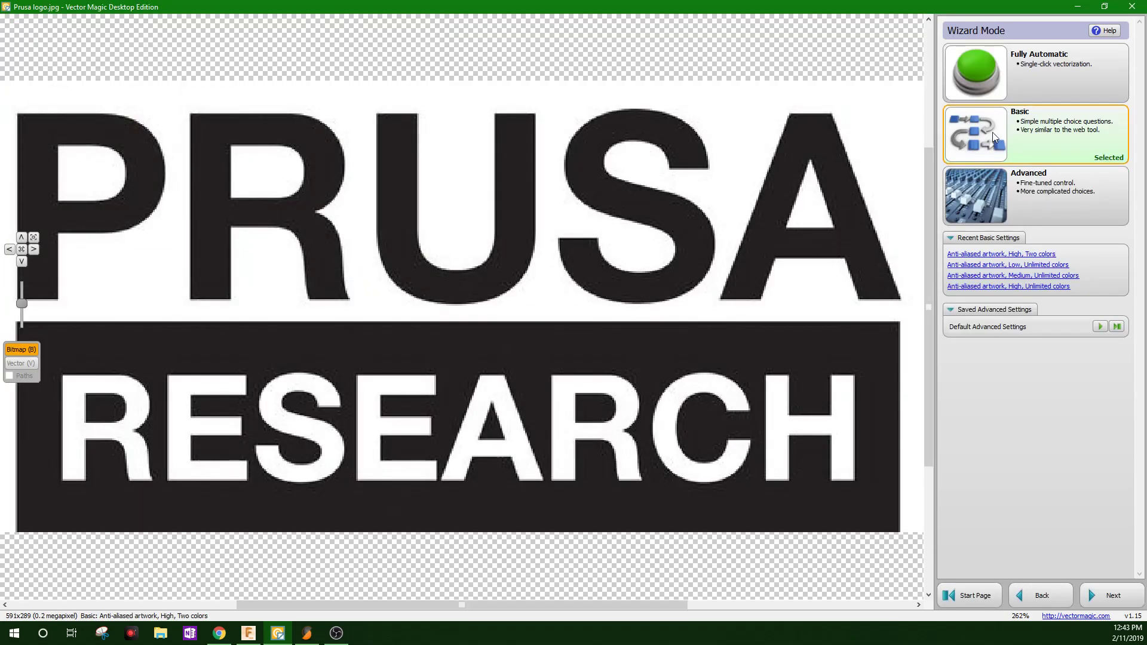
{"action": "left_click", "coordinate": [1036, 70]}
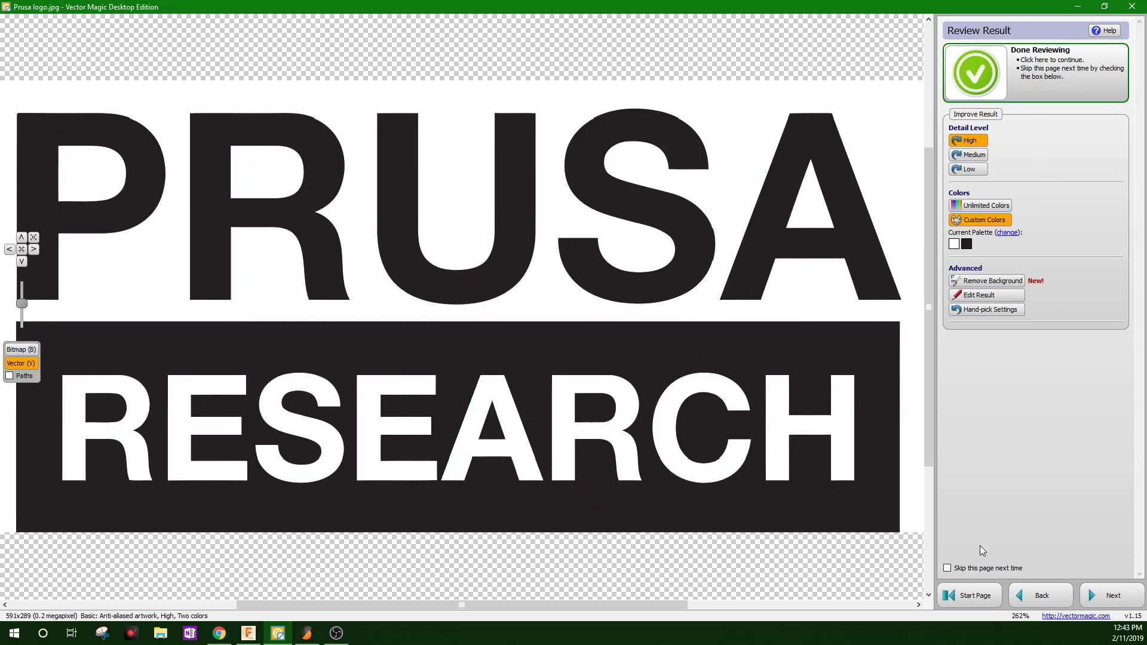
{"action": "left_click", "coordinate": [1122, 600]}
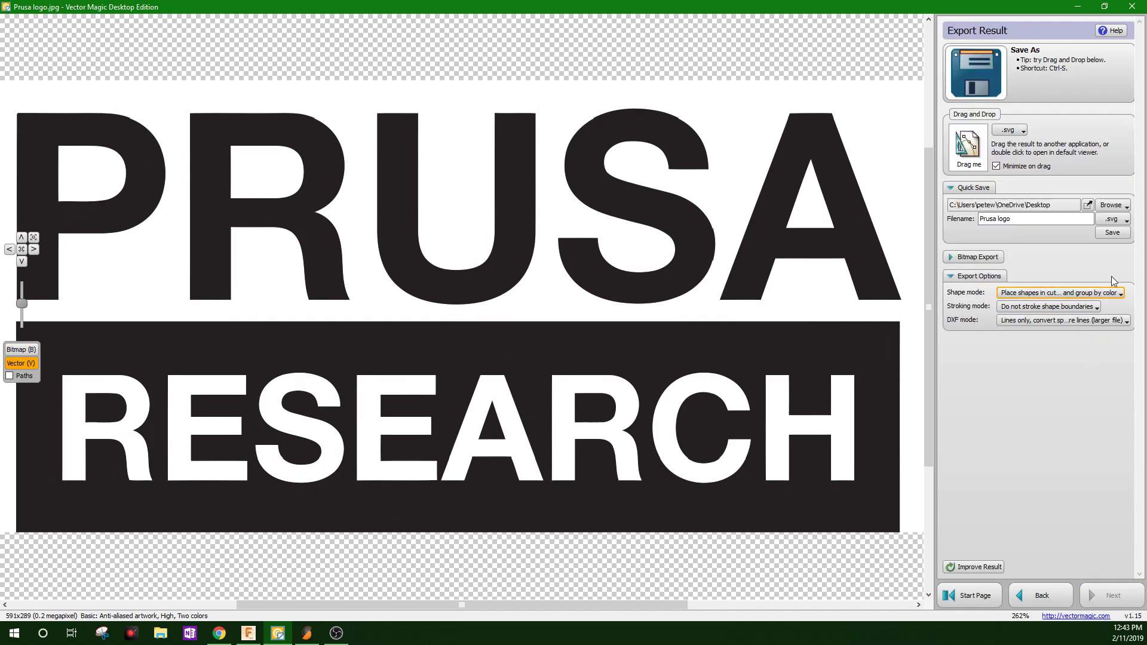
{"action": "left_click", "coordinate": [1114, 233]}
{"action": "left_click", "coordinate": [1078, 6]}
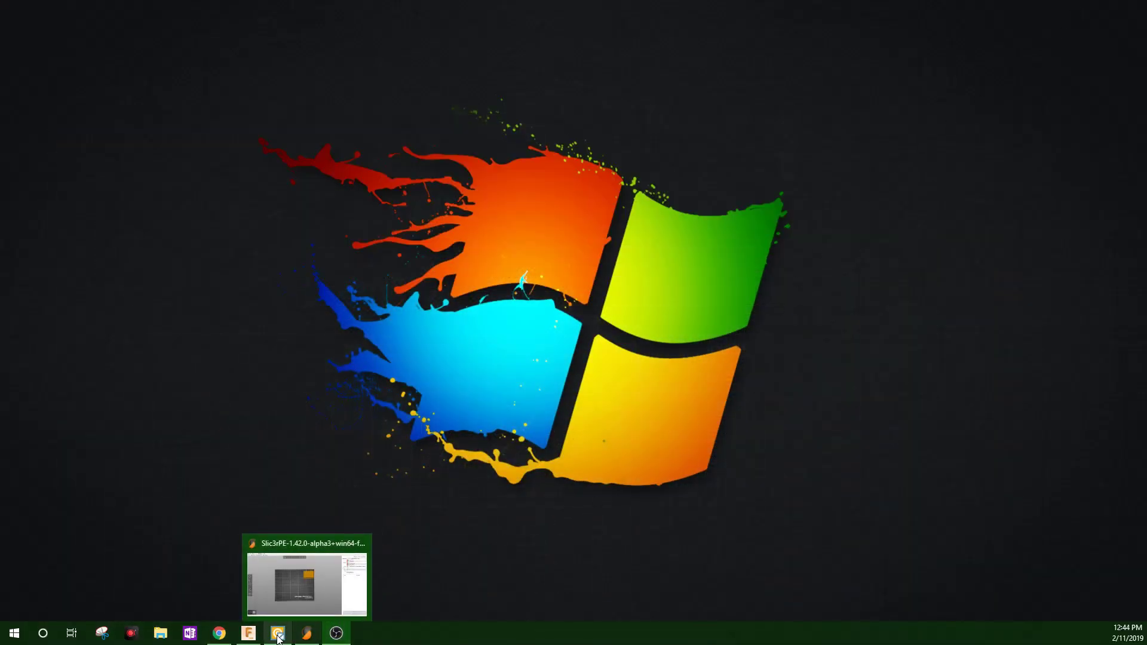
Step: In Fusion 360, insert Prusa logo.svg onto the front plane at scale 1.3
{"action": "left_click", "coordinate": [255, 638]}
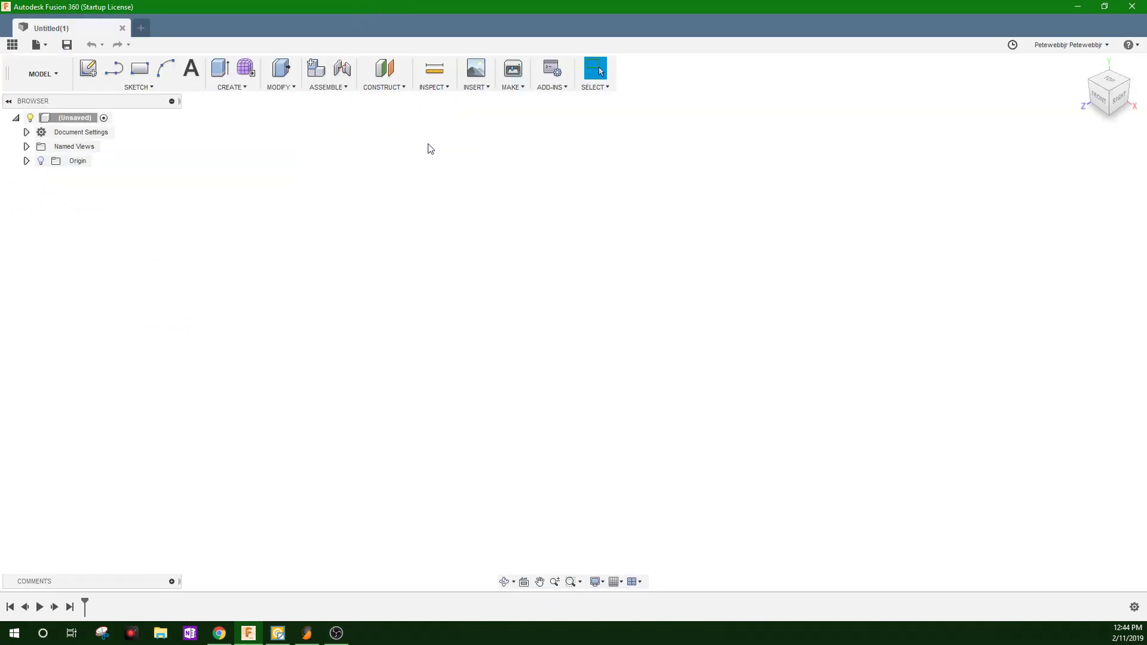
{"action": "left_click", "coordinate": [478, 87]}
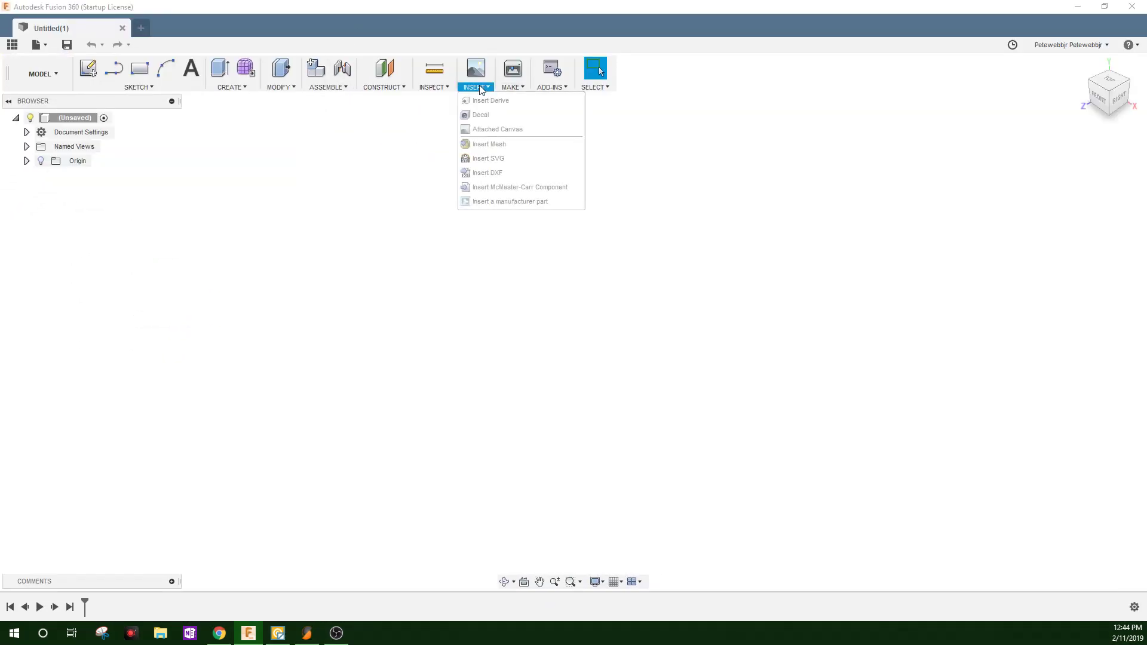
{"action": "left_click", "coordinate": [500, 162]}
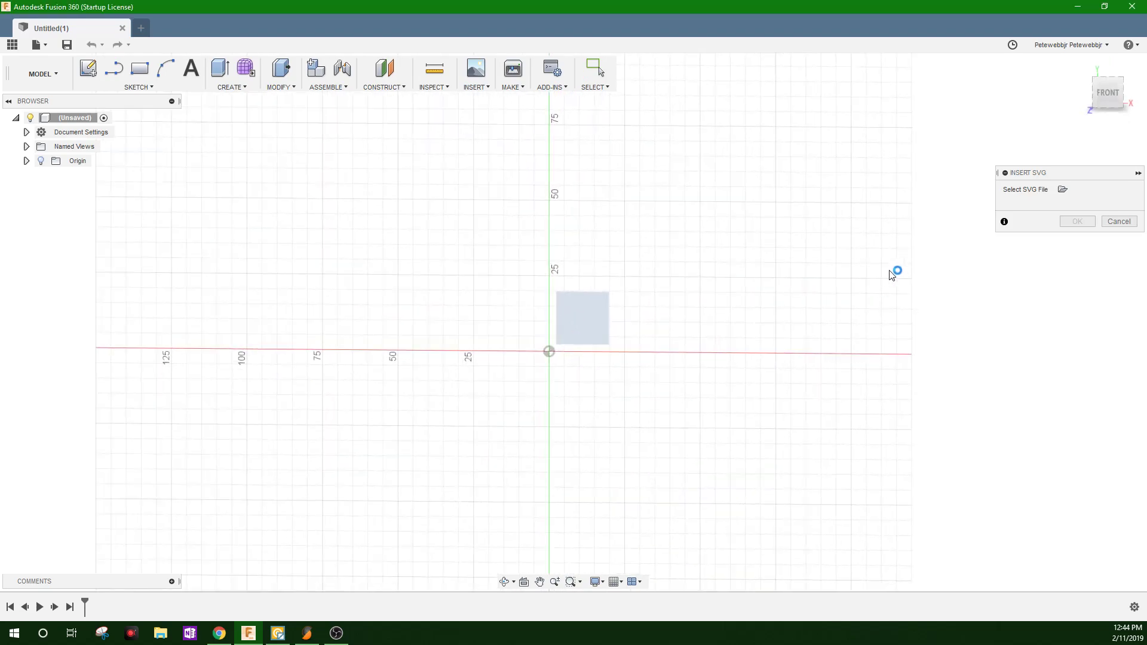
{"action": "left_click", "coordinate": [1063, 189]}
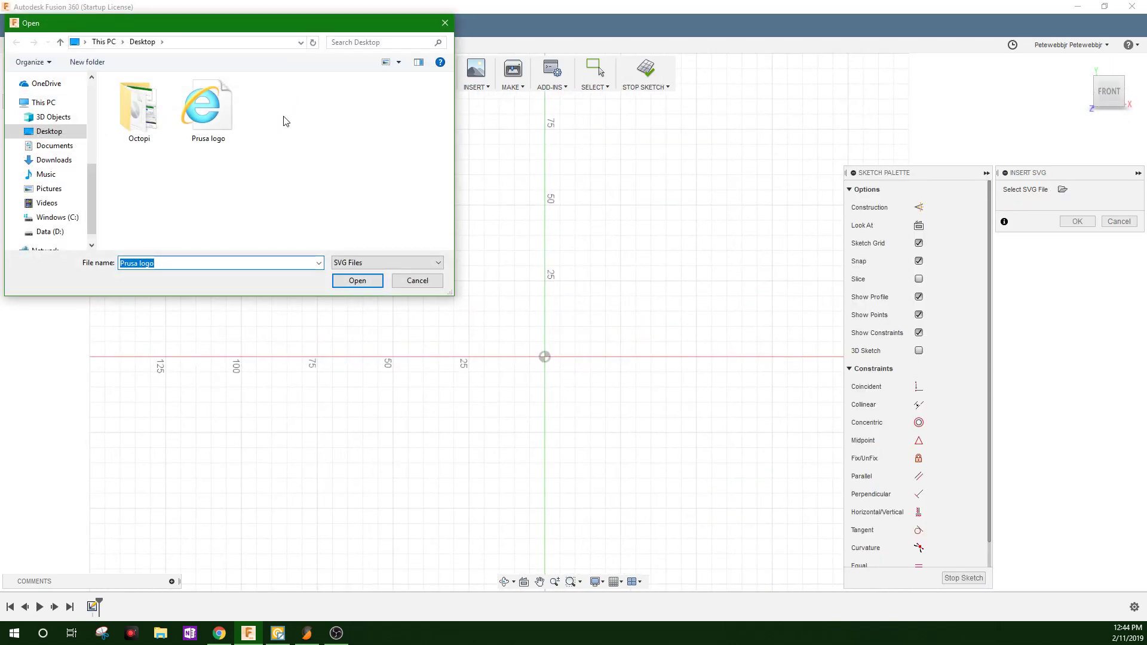
{"action": "left_click", "coordinate": [357, 281]}
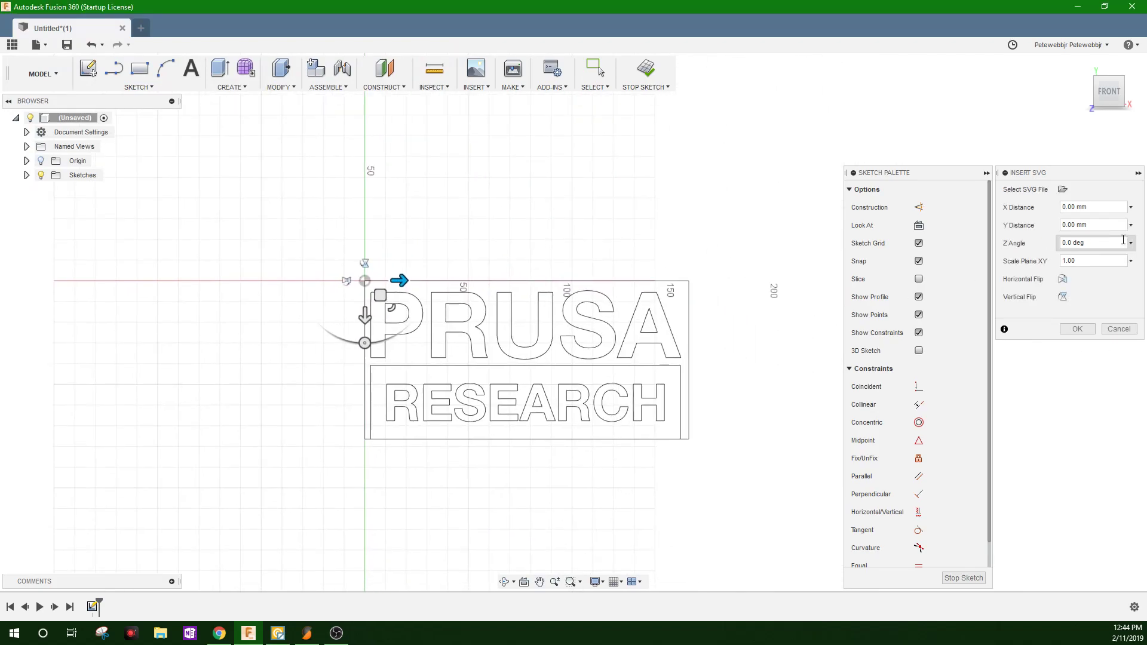
{"action": "left_click", "coordinate": [1081, 263]}
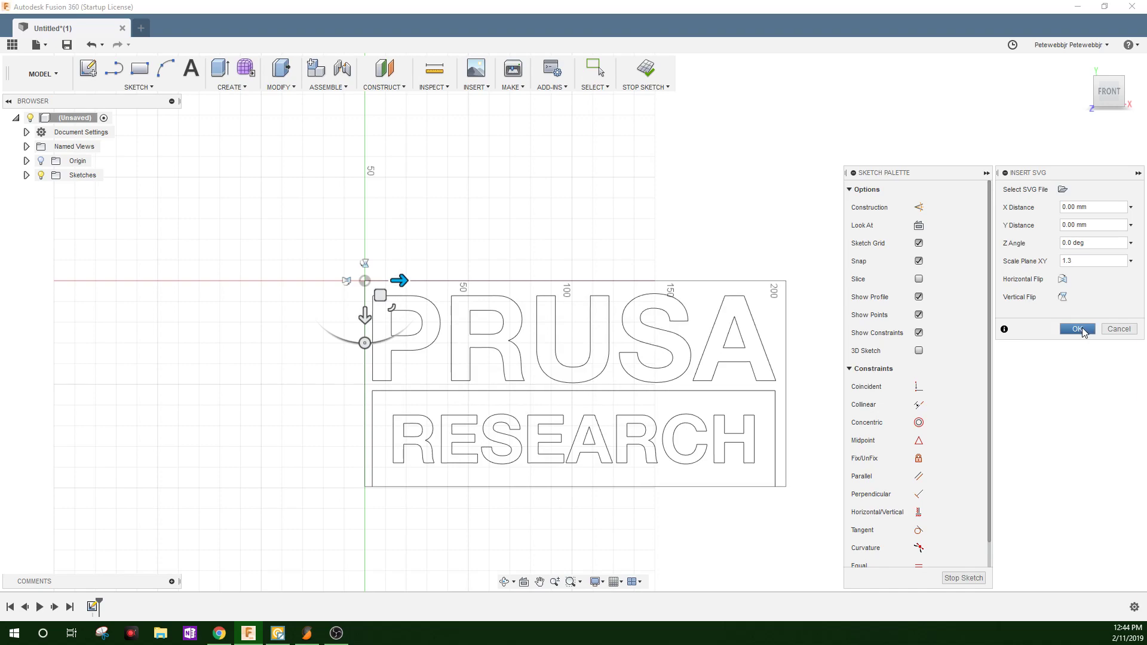
{"action": "left_click", "coordinate": [1077, 330]}
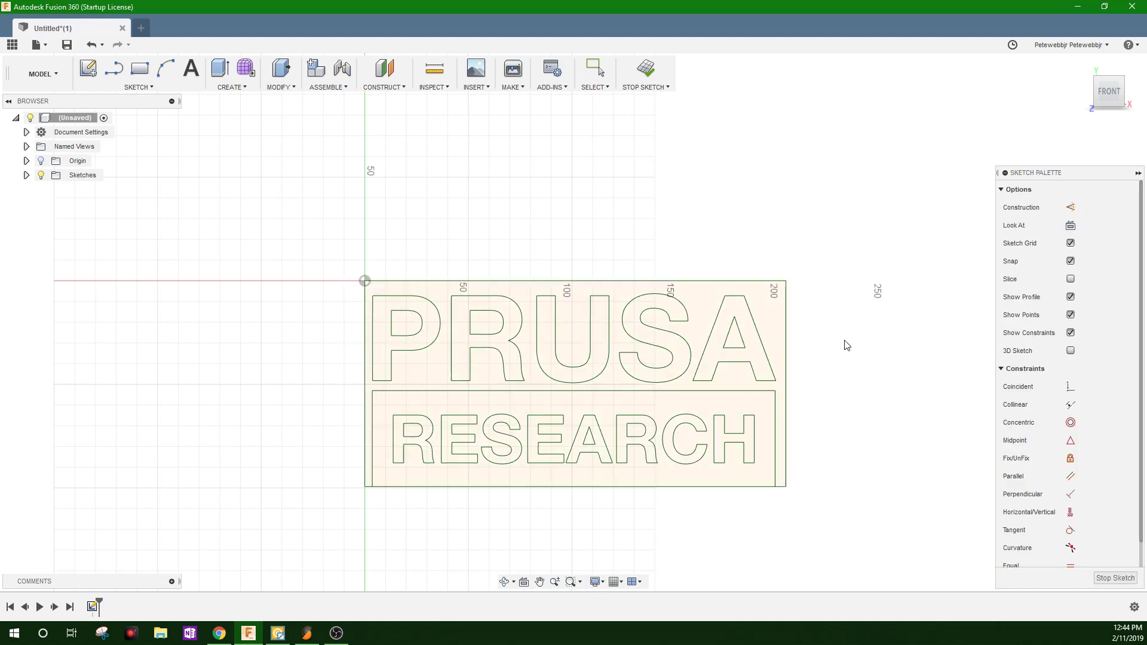
Step: Stop the sketch and extrude all 21 logo profiles -15 mm into a new solid plate
{"action": "left_click", "coordinate": [1116, 576]}
{"action": "mouse_move", "coordinate": [848, 189]}
{"action": "left_mouse_down"}
{"action": "mouse_move", "coordinate": [630, 328]}
{"action": "mouse_move", "coordinate": [261, 486]}
{"action": "left_mouse_up"}
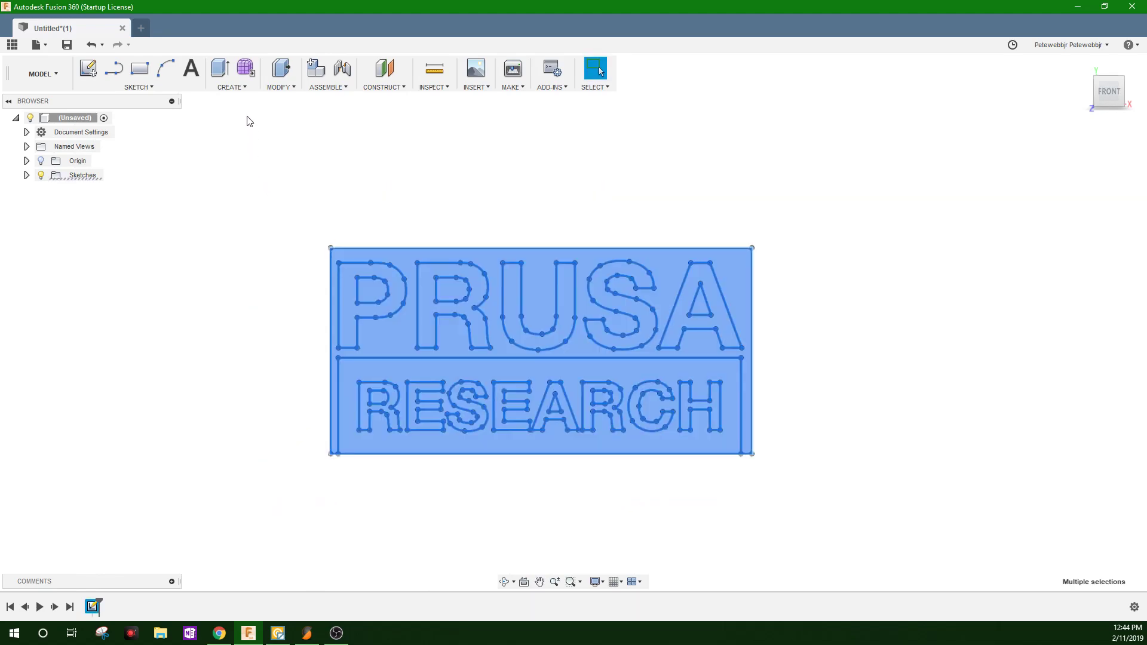
{"action": "left_click", "coordinate": [219, 69]}
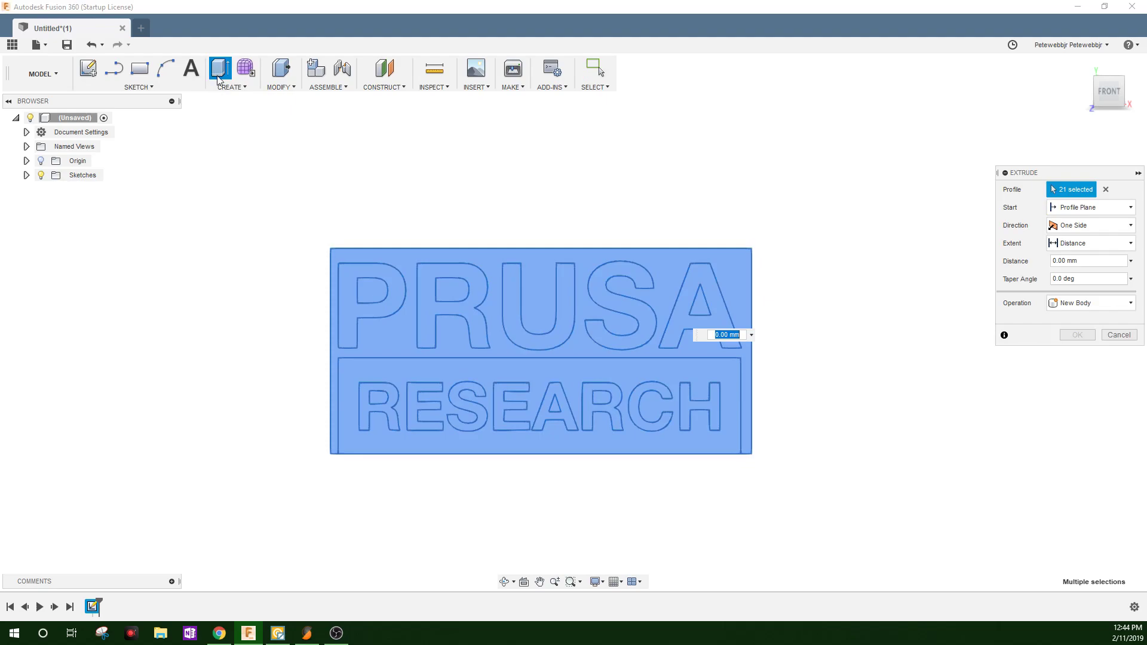
{"action": "middle_click_drag", "start_coordinate": [364, 192], "coordinate": [320, 215], "text": "shift"}
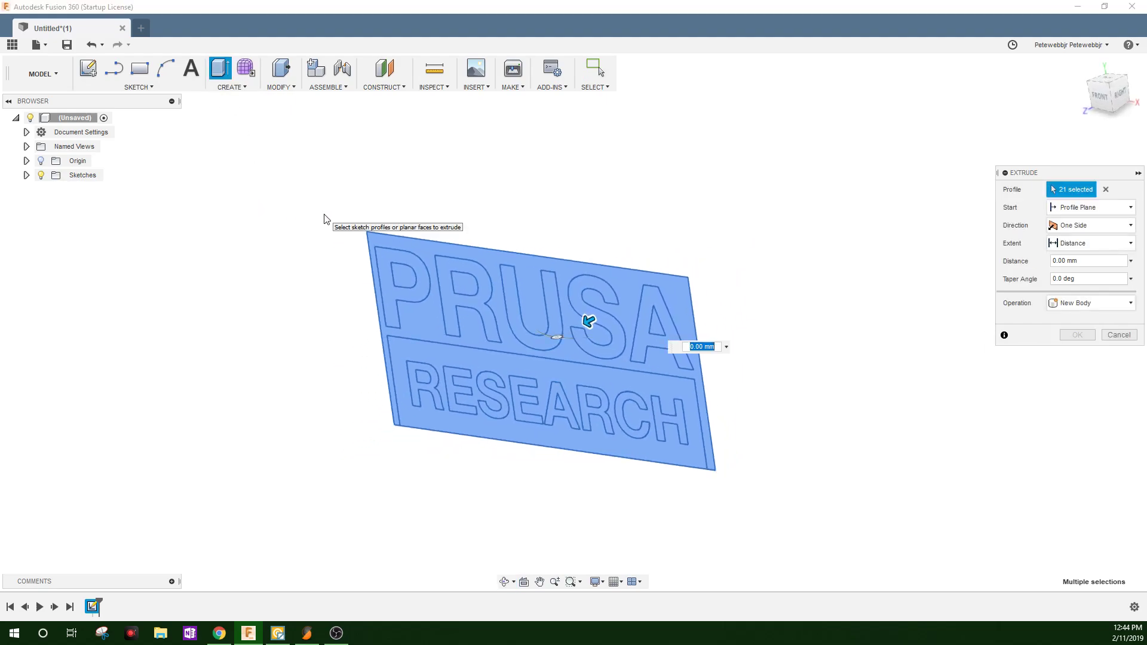
{"action": "key", "text": "BackSpace"}
{"action": "key", "text": "Return"}
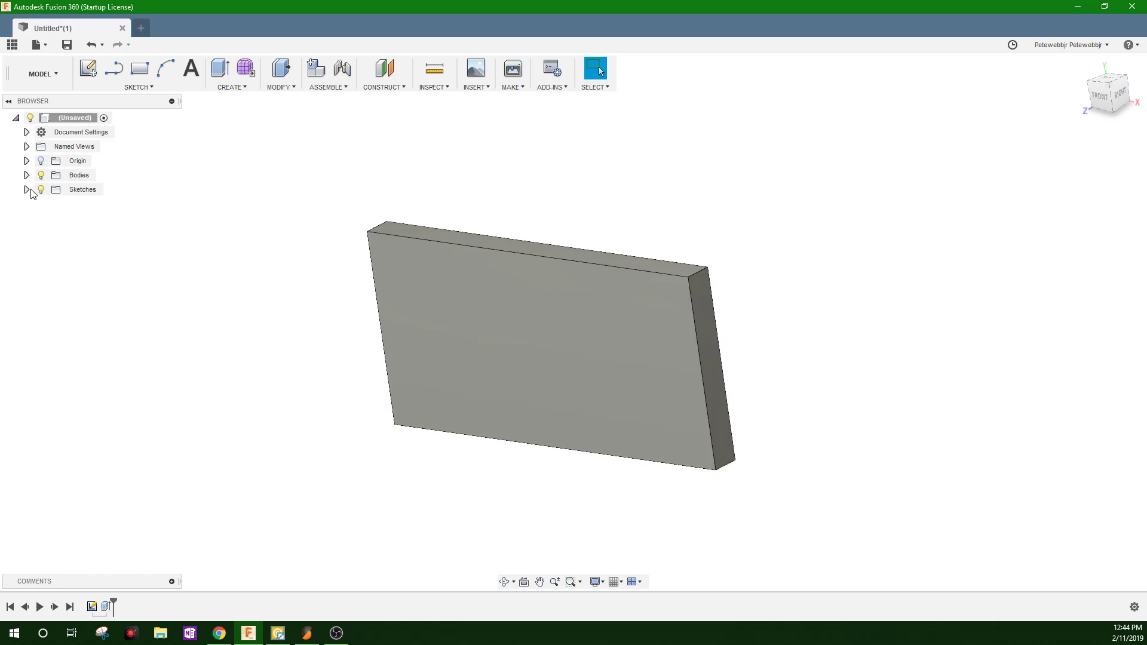
Step: Make Sketch1 visible and rename Body1 to 'Black'
{"action": "left_click", "coordinate": [27, 190]}
{"action": "left_click", "coordinate": [52, 204]}
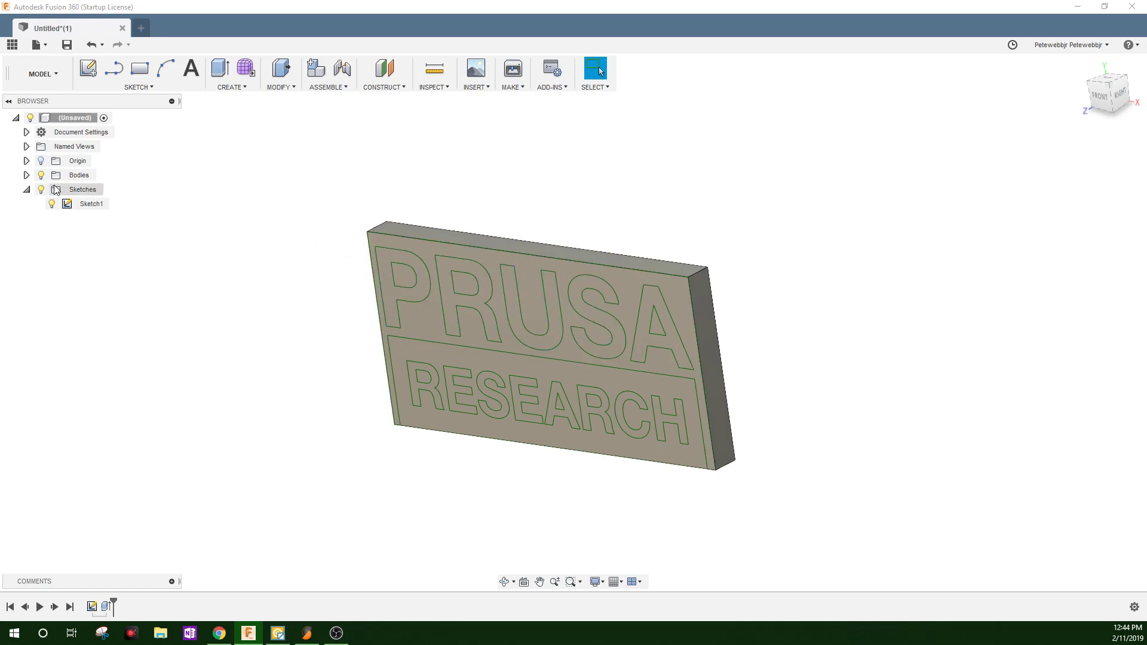
{"action": "left_click", "coordinate": [26, 176]}
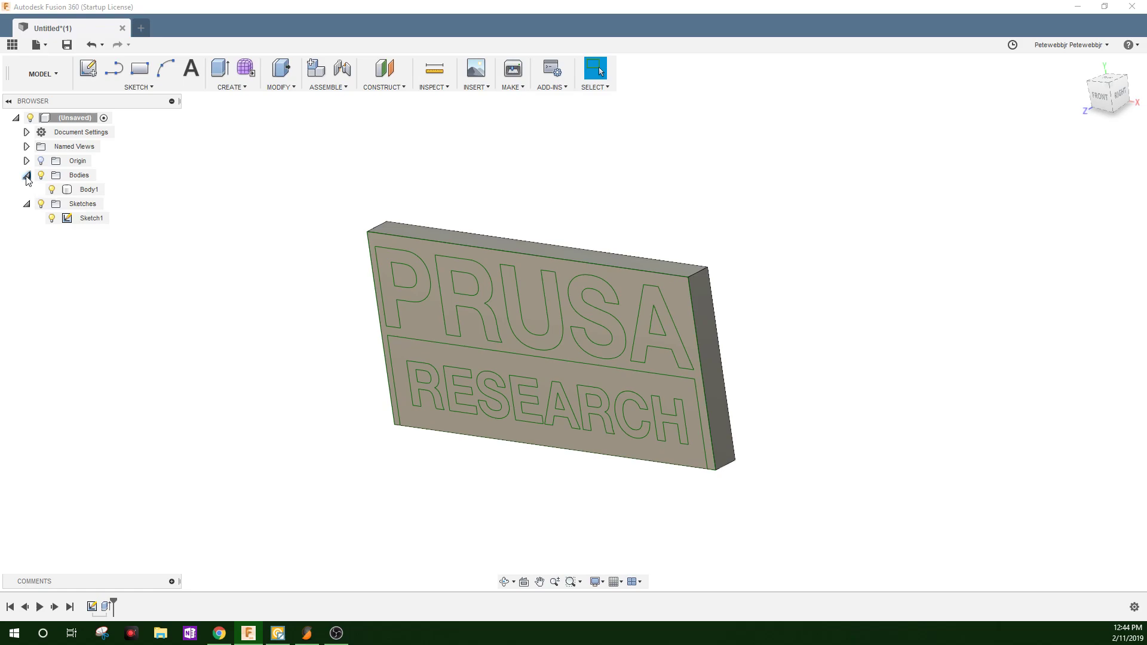
{"action": "left_click", "coordinate": [90, 190]}
{"action": "double_click", "coordinate": [91, 191]}
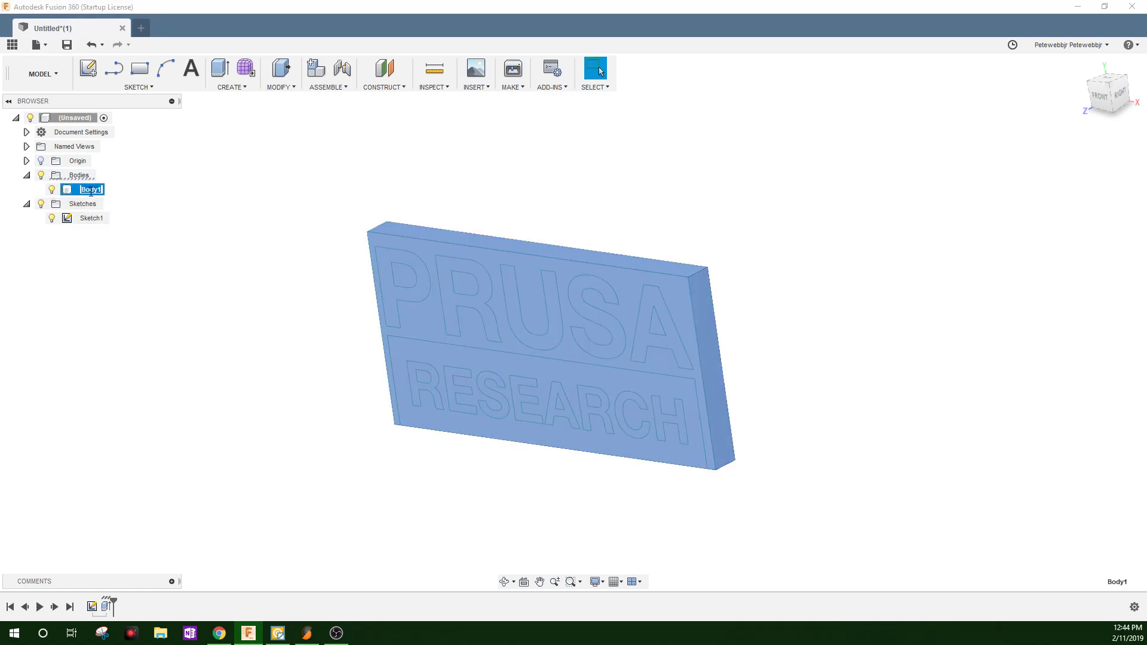
{"action": "type", "text": "Black"}
{"action": "key", "text": "Return"}
{"action": "left_click", "coordinate": [221, 211]}
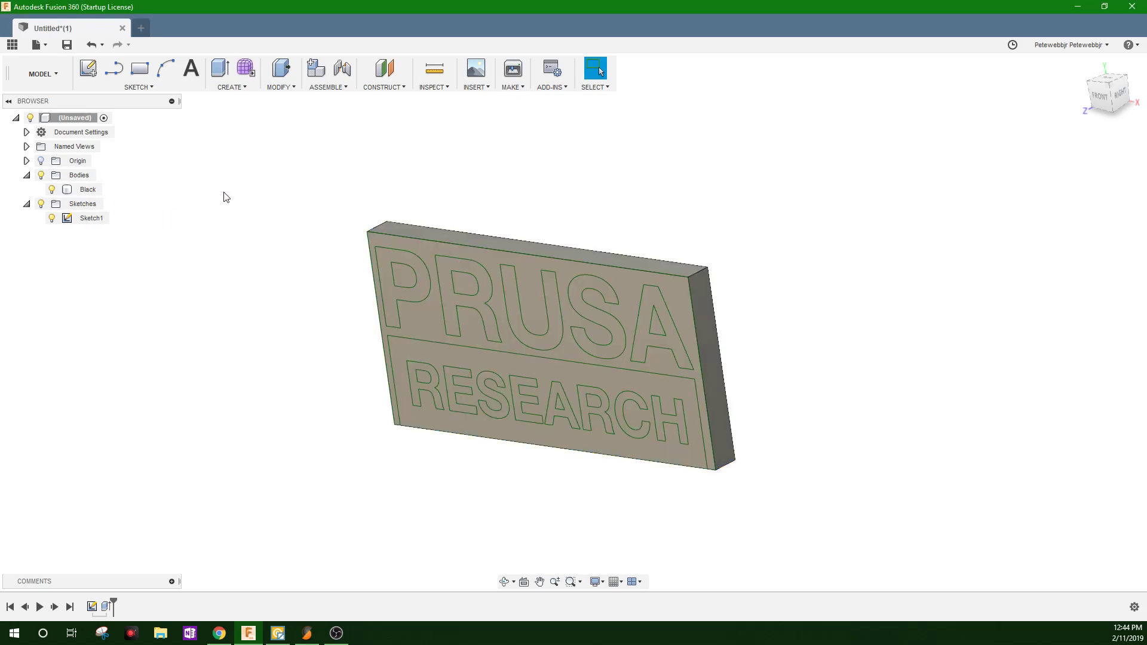
Step: Apply the 1Black appearance from the library to the Black plate body
{"action": "key", "text": "a"}
{"action": "scroll", "coordinate": [992, 487], "scroll_direction": "down", "scroll_amount": 3}
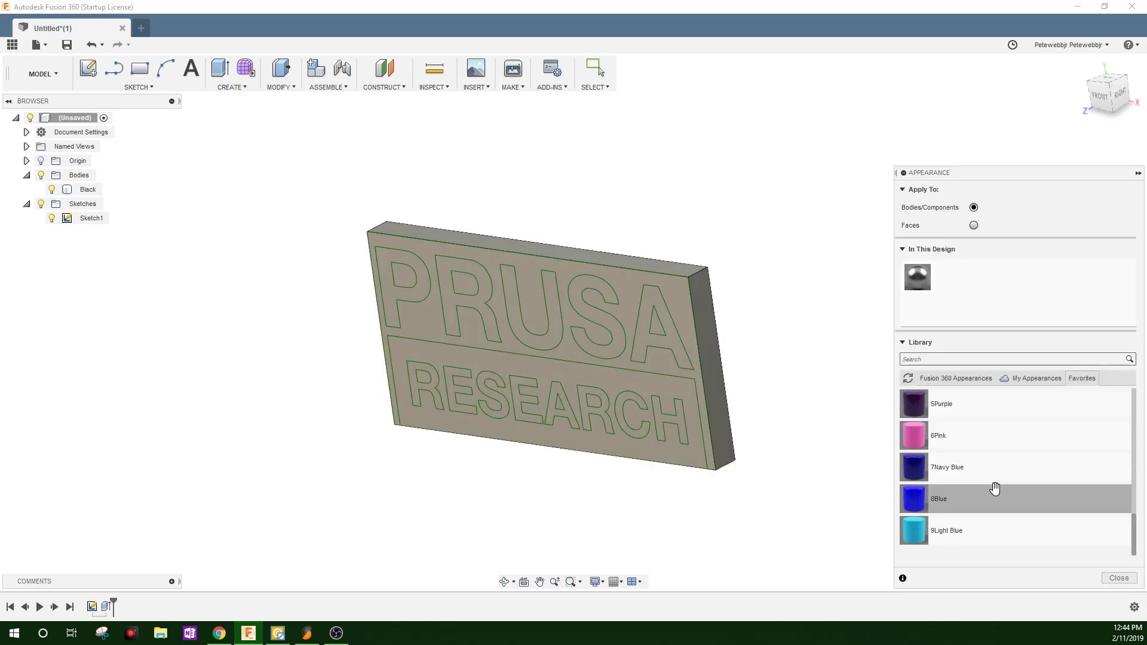
{"action": "scroll", "coordinate": [987, 490], "scroll_direction": "up", "scroll_amount": 3}
{"action": "scroll", "coordinate": [987, 490], "scroll_direction": "up", "scroll_amount": 3}
{"action": "scroll", "coordinate": [988, 491], "scroll_direction": "down", "scroll_amount": 2}
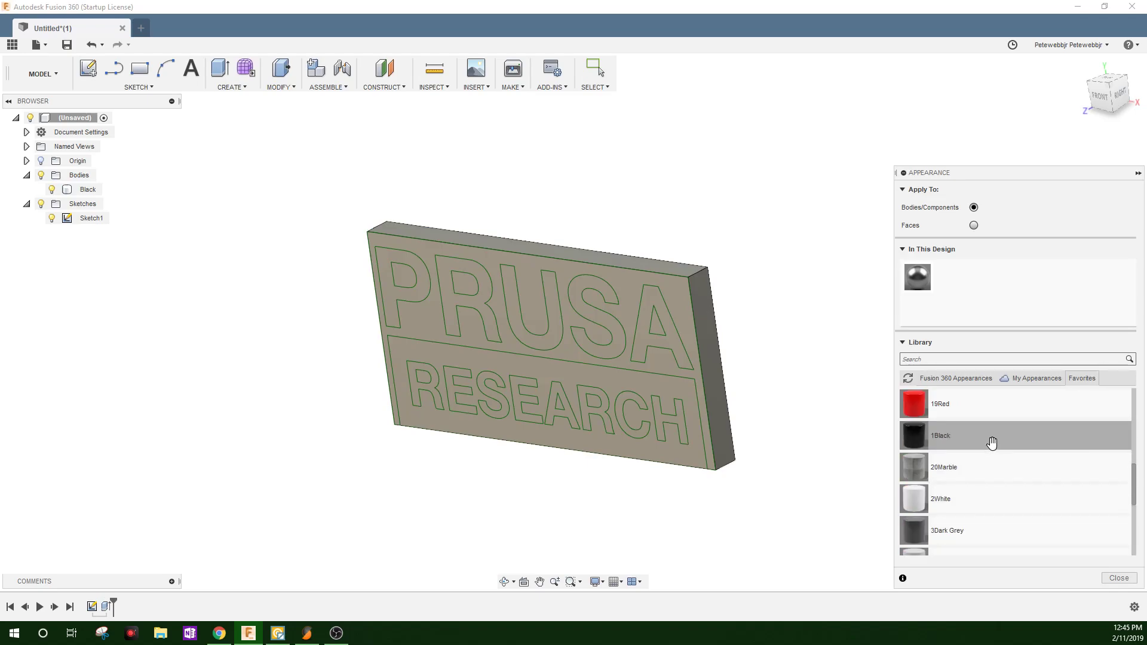
{"action": "left_click_drag", "start_coordinate": [991, 441], "coordinate": [98, 190]}
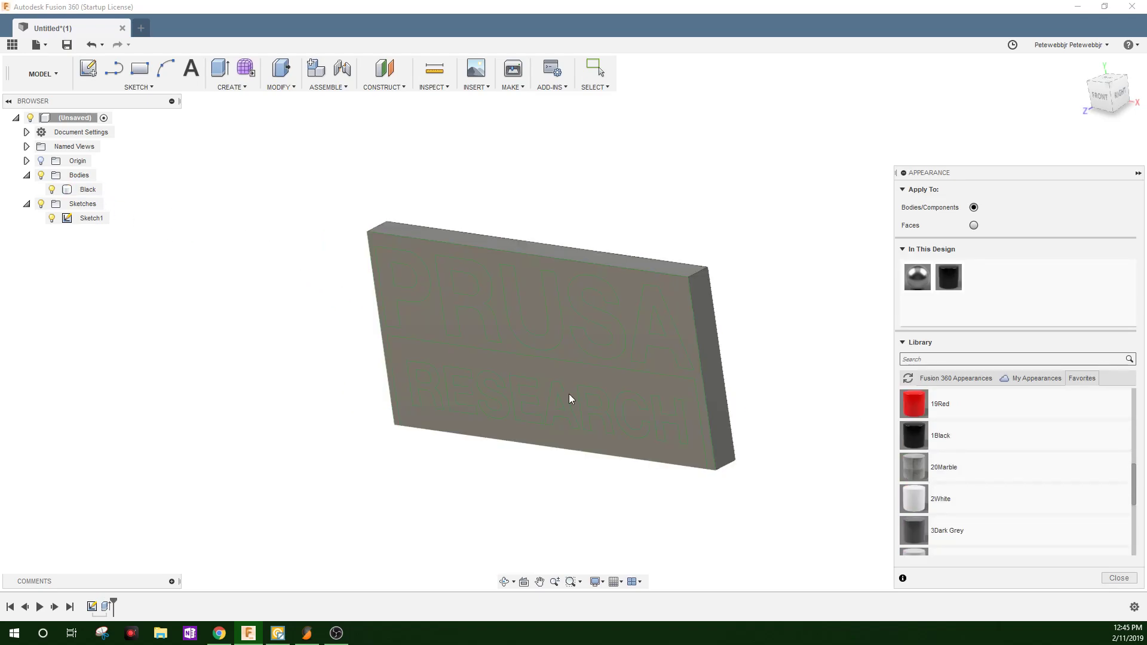
{"action": "left_click", "coordinate": [1126, 583]}
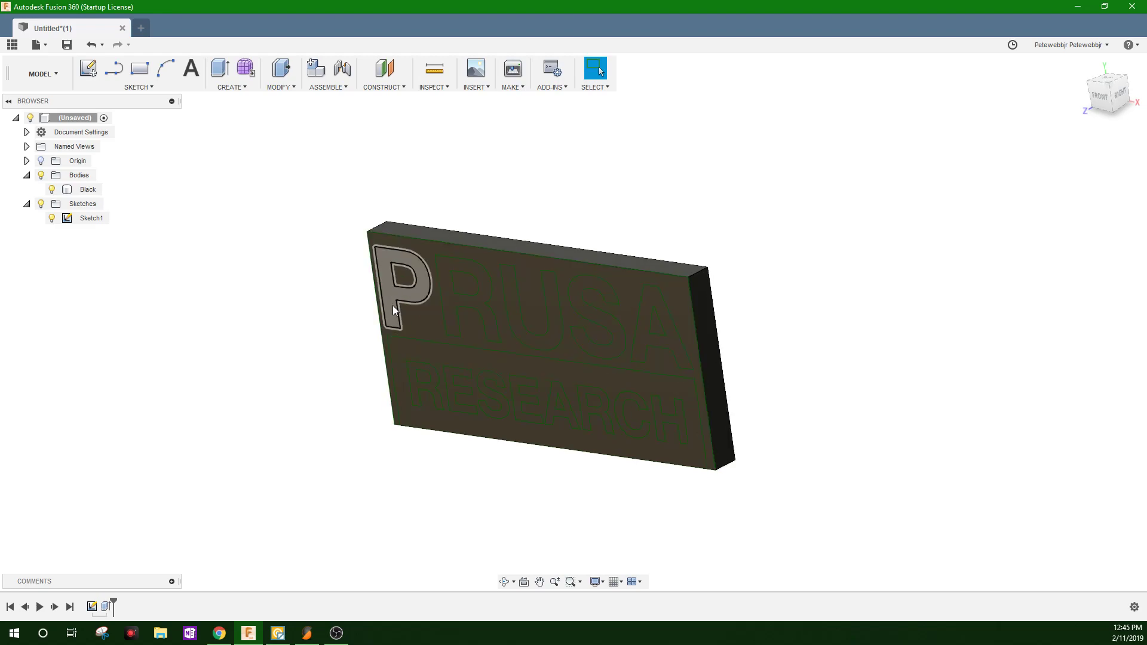
Step: Select the P, R, U, S, A letters, the RESEARCH panel and two letter counters for extrusion
{"action": "left_click", "coordinate": [391, 298]}
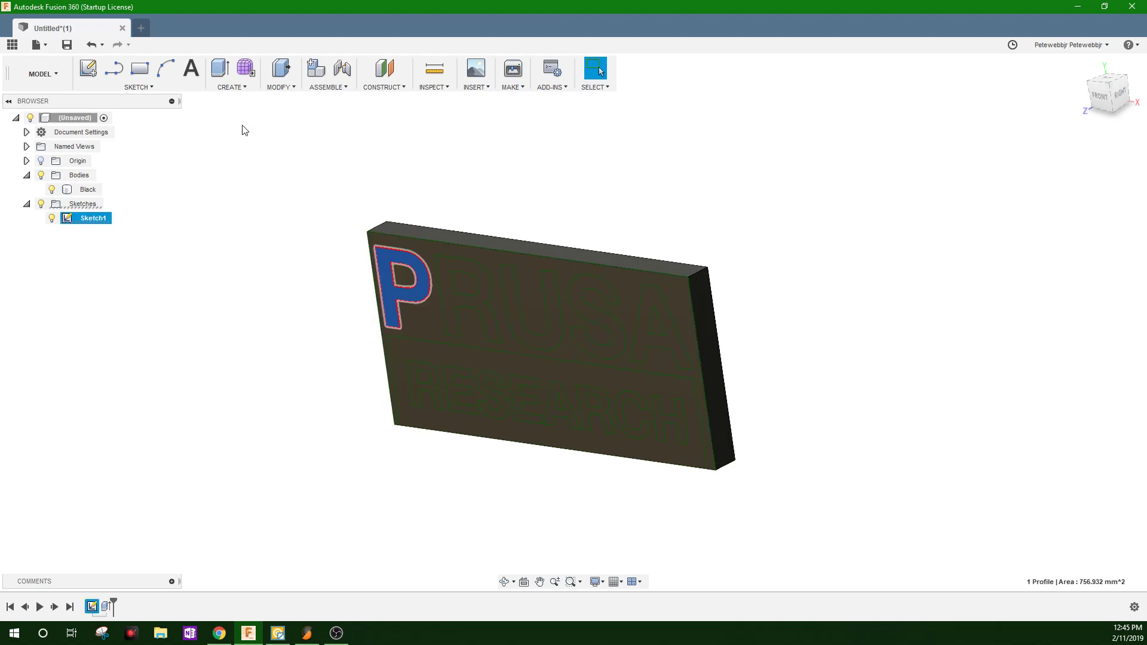
{"action": "left_click", "coordinate": [220, 67]}
{"action": "left_click", "coordinate": [449, 292]}
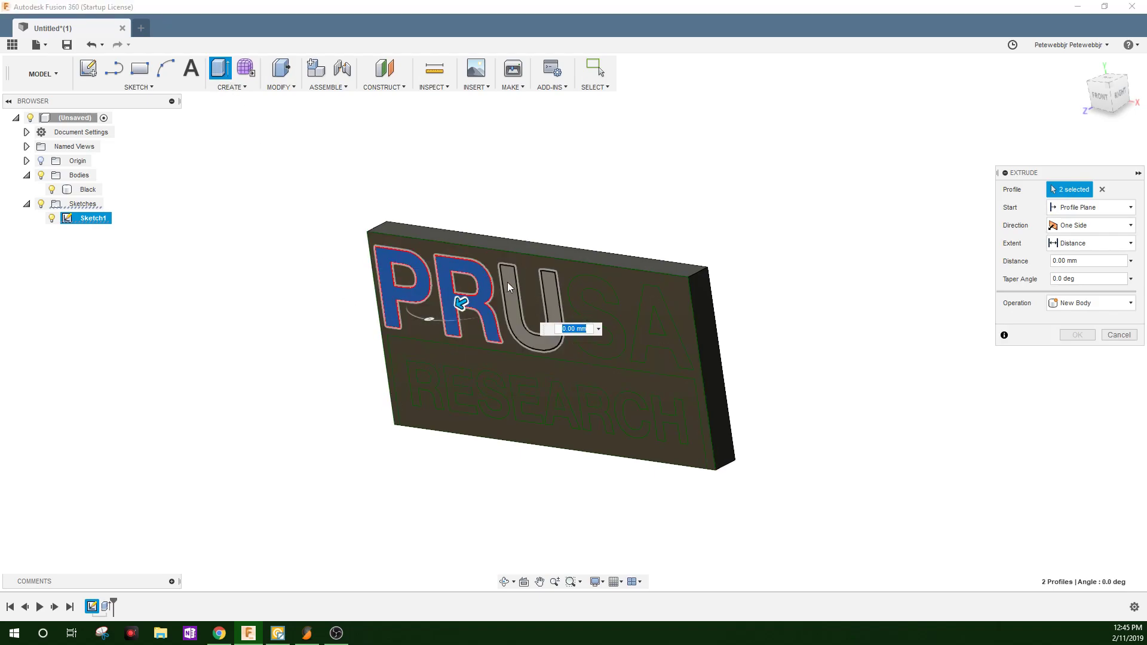
{"action": "left_click", "coordinate": [507, 282]}
{"action": "left_click", "coordinate": [582, 282]}
{"action": "left_click", "coordinate": [655, 297]}
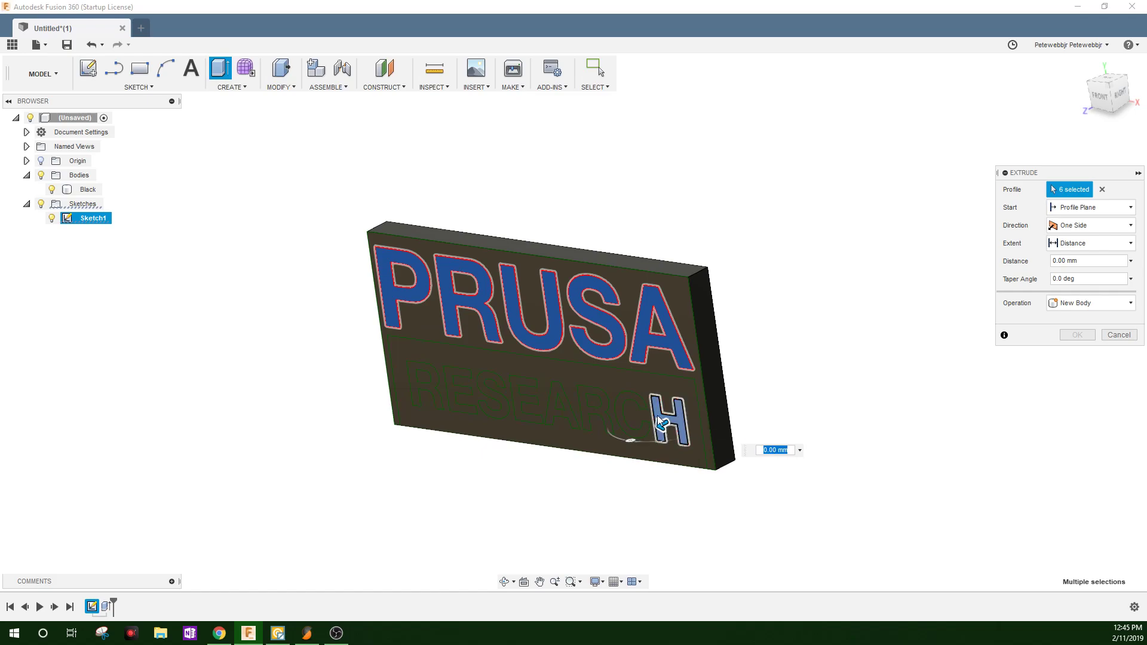
{"action": "left_click", "coordinate": [633, 390]}
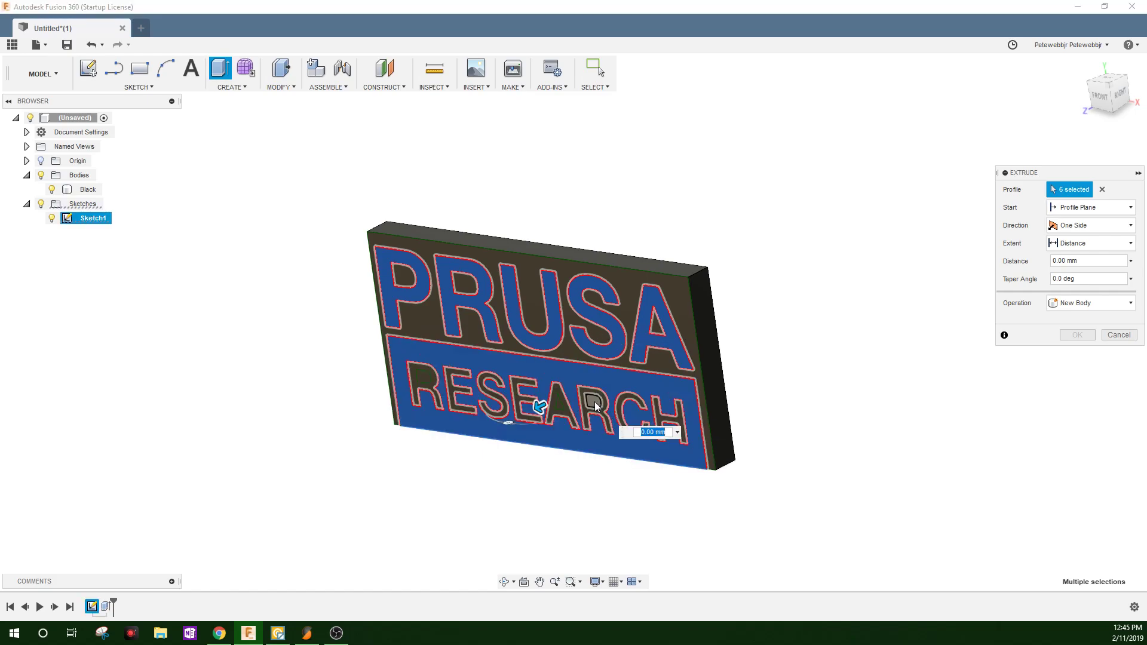
{"action": "left_click", "coordinate": [559, 405]}
{"action": "left_click", "coordinate": [418, 382]}
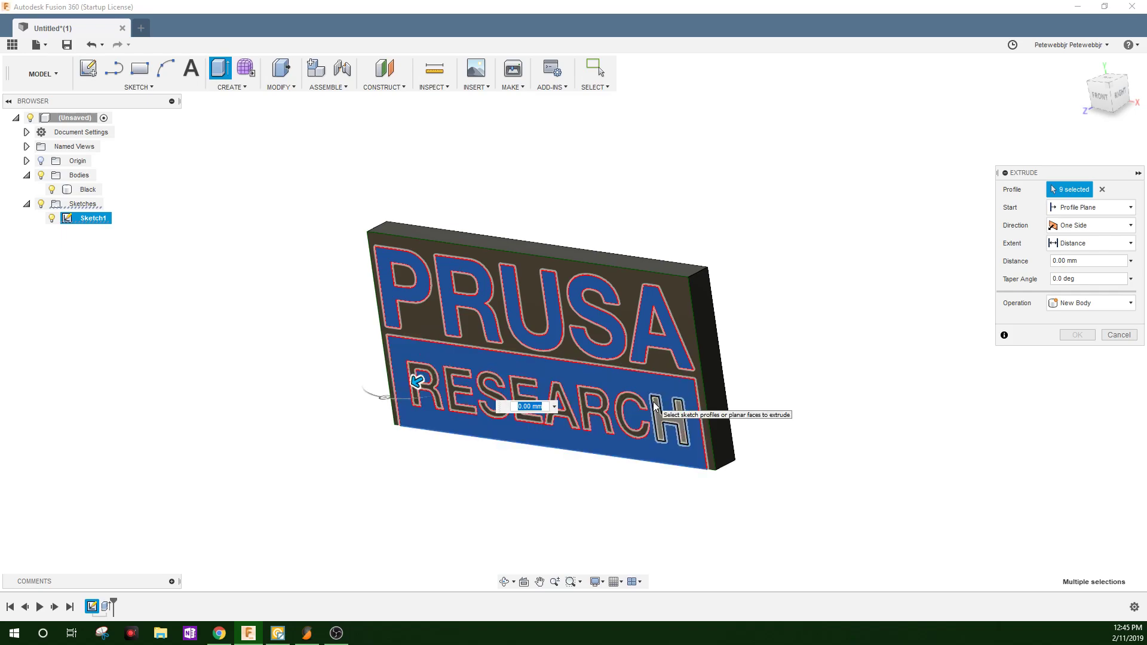
Step: Extrude the selected profiles 2 mm as new bodies
{"action": "type", "text": "2"}
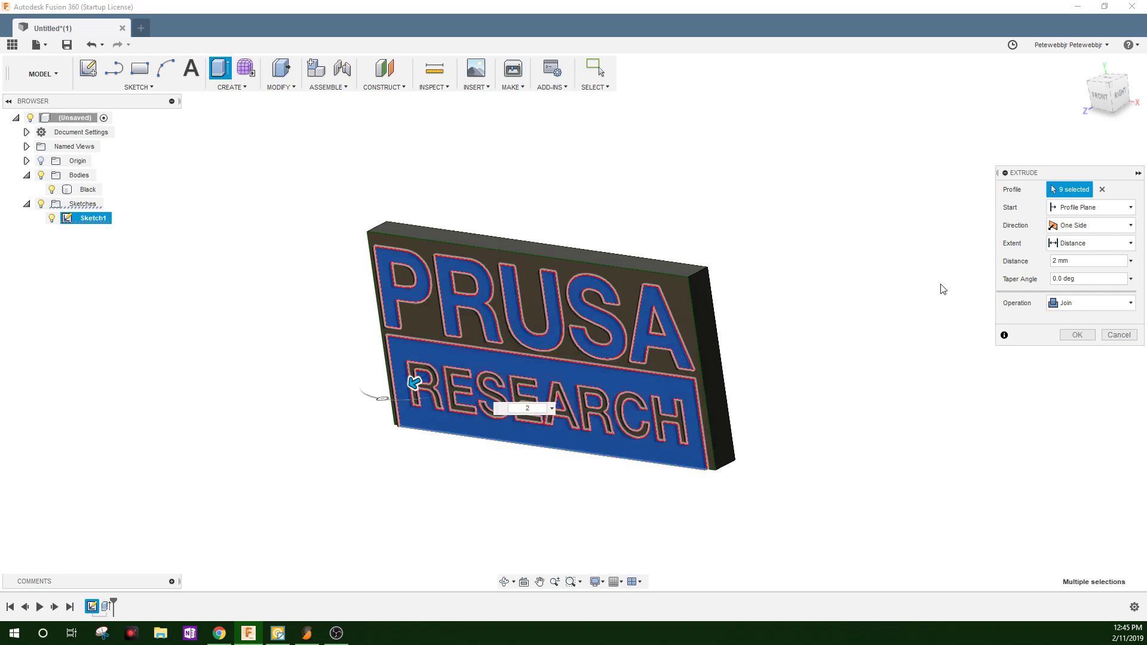
{"action": "left_click", "coordinate": [1079, 304]}
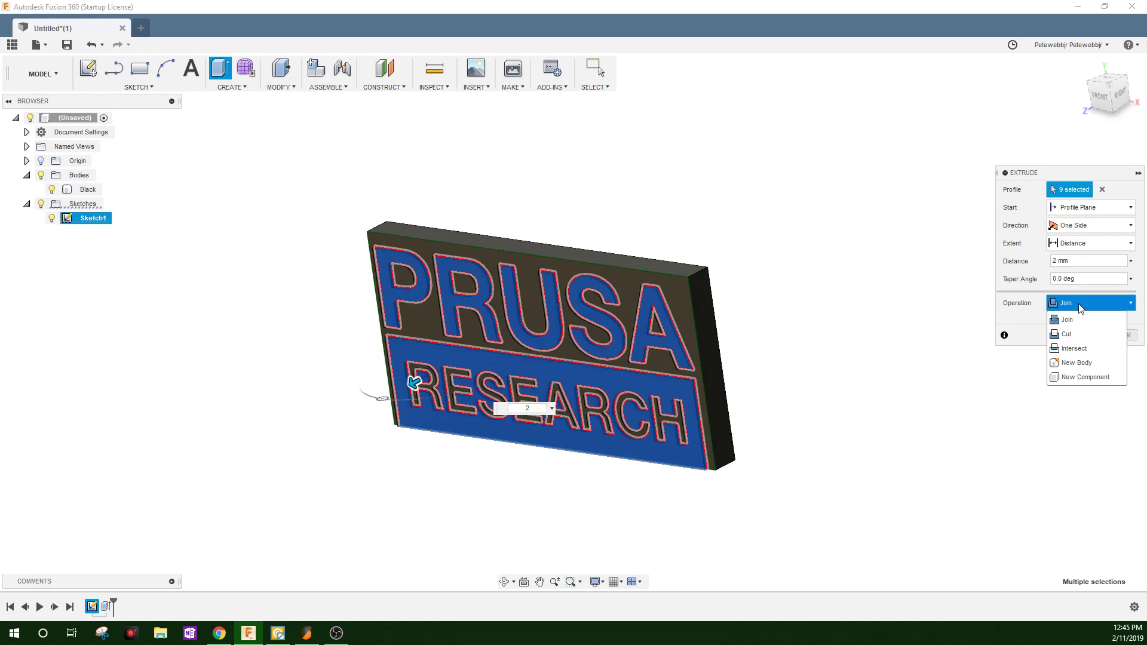
{"action": "left_click", "coordinate": [1082, 365]}
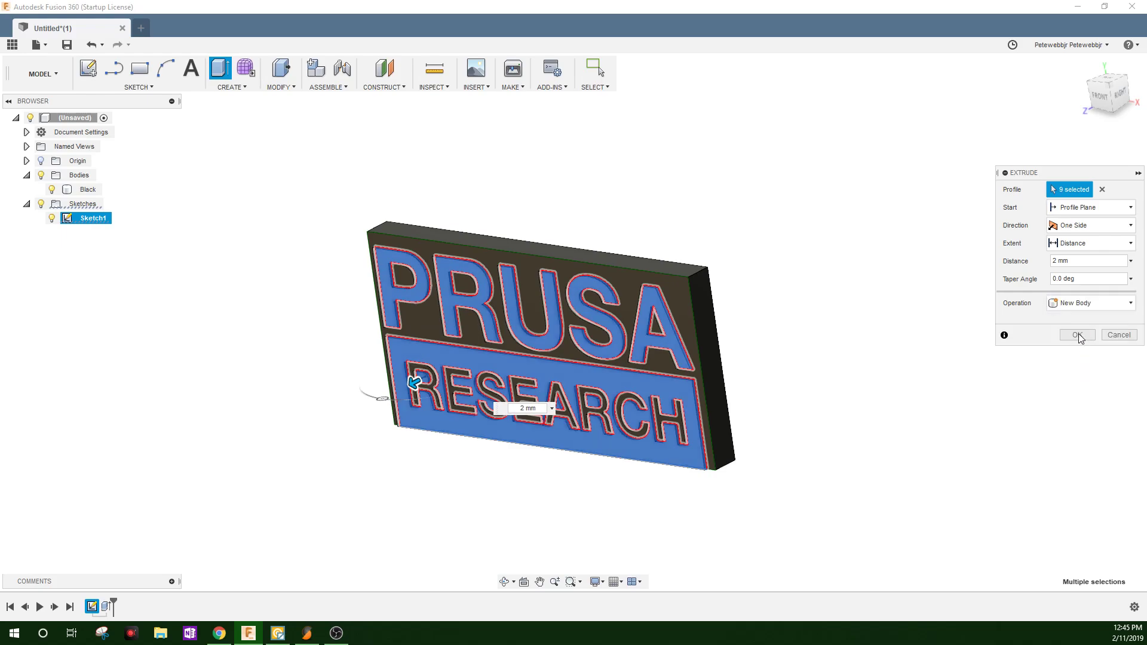
{"action": "left_click", "coordinate": [1079, 336]}
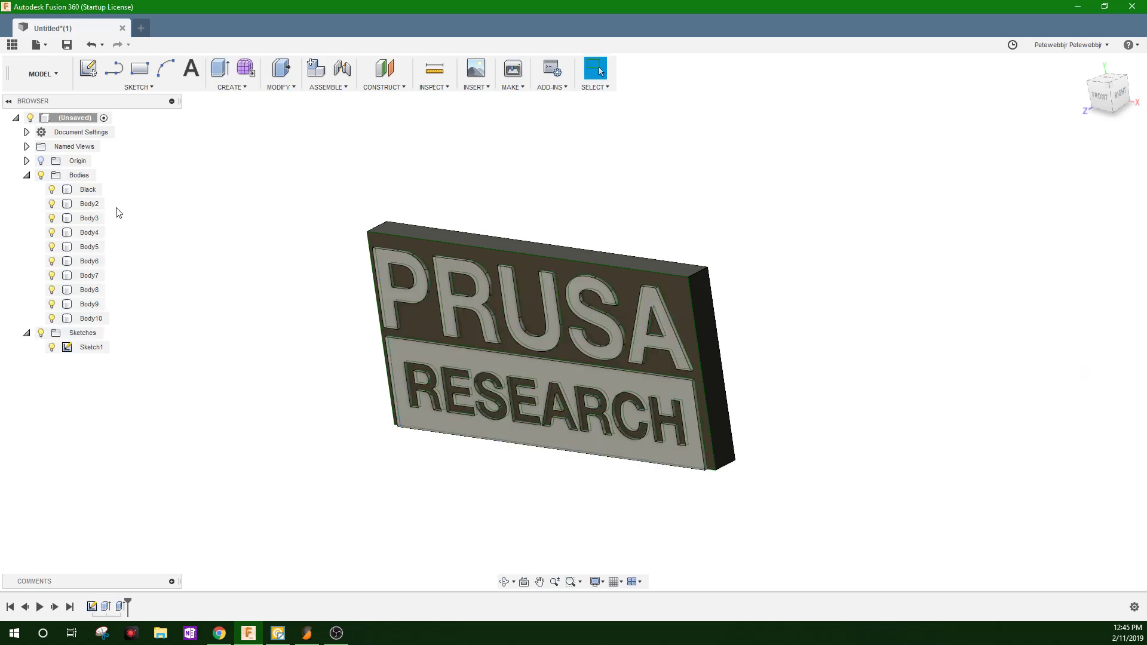
Step: Rename the new bodies Body2 through Body10 to 'White'
{"action": "left_click", "coordinate": [87, 205]}
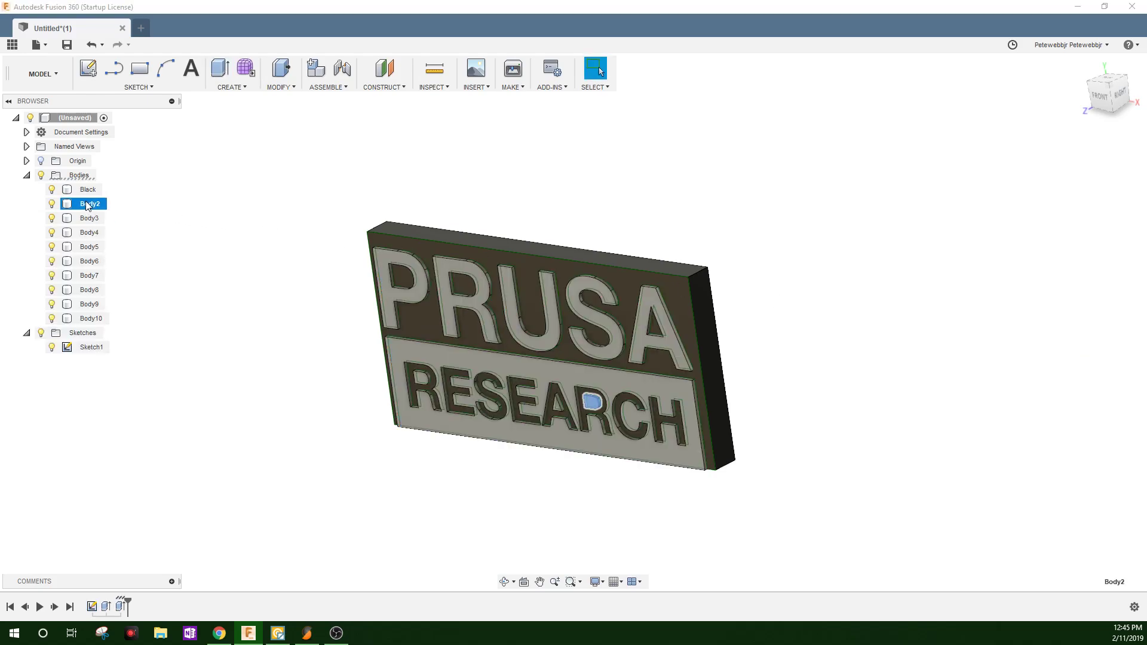
{"action": "left_click", "coordinate": [90, 318], "text": "shift"}
{"action": "double_click", "coordinate": [92, 206]}
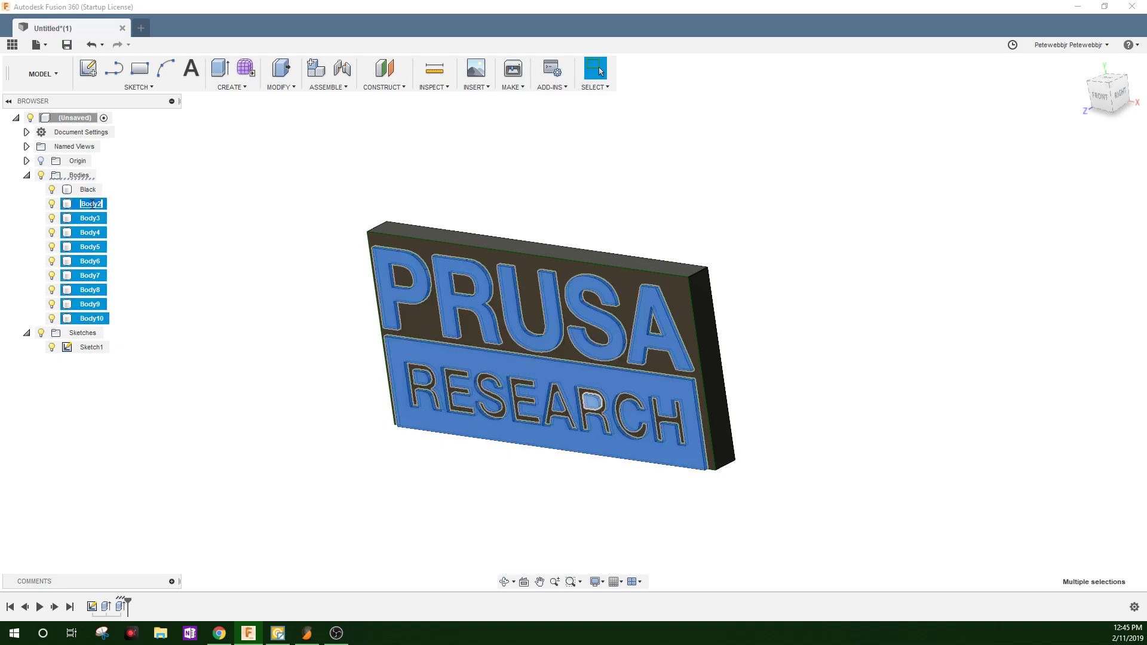
{"action": "type", "text": "White"}
{"action": "key", "text": "Return"}
Step: Apply the 2White appearance to the White bodies and hide Sketch1
{"action": "key", "text": "a"}
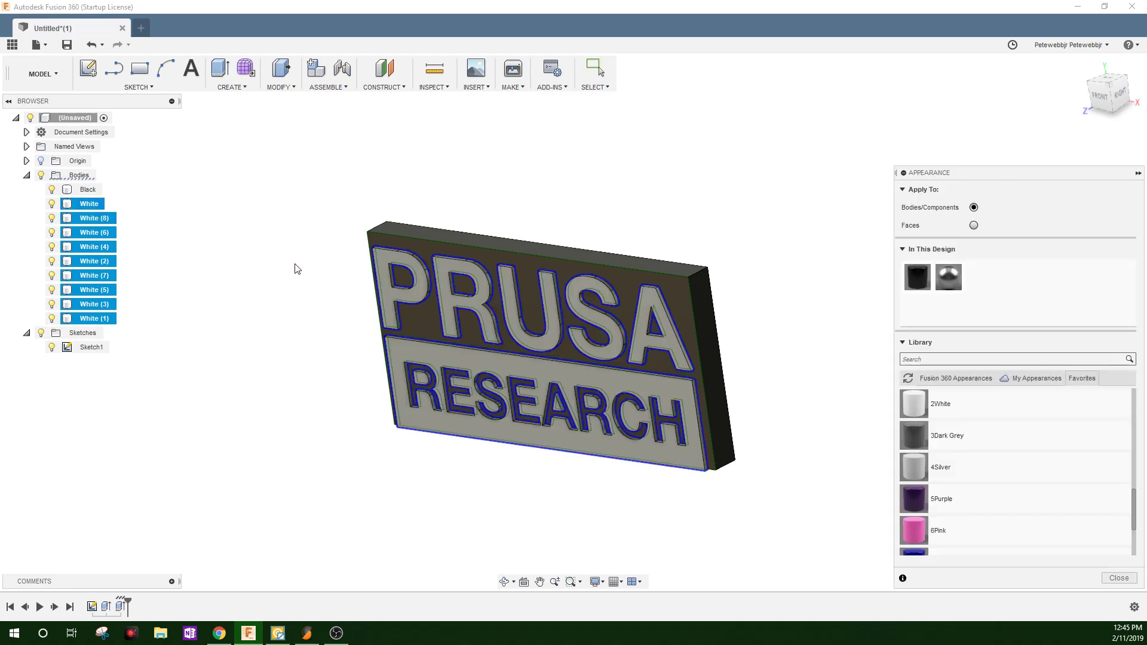
{"action": "left_click_drag", "start_coordinate": [983, 405], "coordinate": [93, 263]}
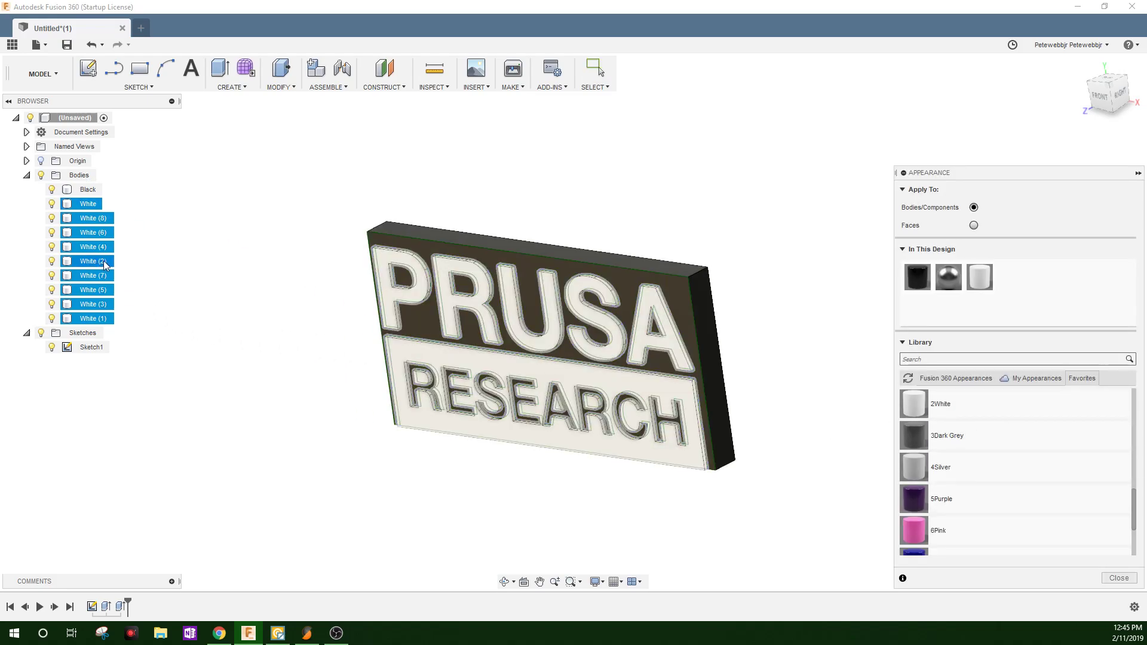
{"action": "left_click", "coordinate": [1119, 578]}
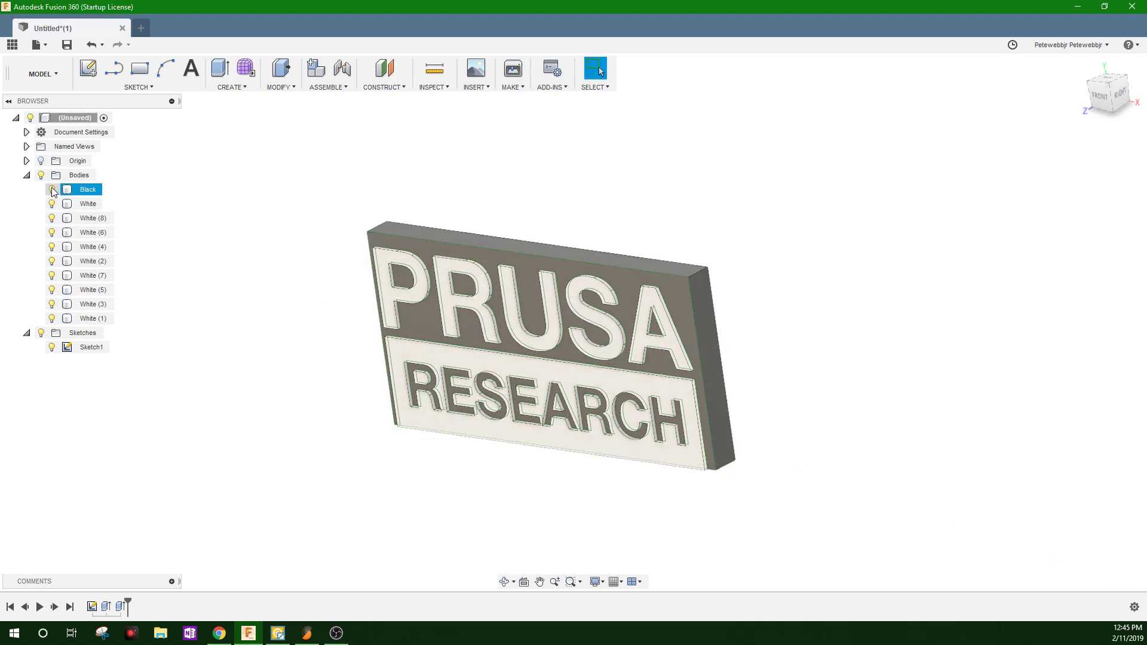
{"action": "left_click", "coordinate": [52, 347]}
{"action": "mouse_move", "coordinate": [310, 263]}
{"action": "middle_mouse_down", "text": "shift"}
{"action": "mouse_move", "coordinate": [402, 179]}
{"action": "mouse_move", "coordinate": [410, 192]}
{"action": "mouse_move", "coordinate": [321, 231]}
{"action": "mouse_move", "coordinate": [312, 263]}
{"action": "middle_mouse_up", "text": "shift"}
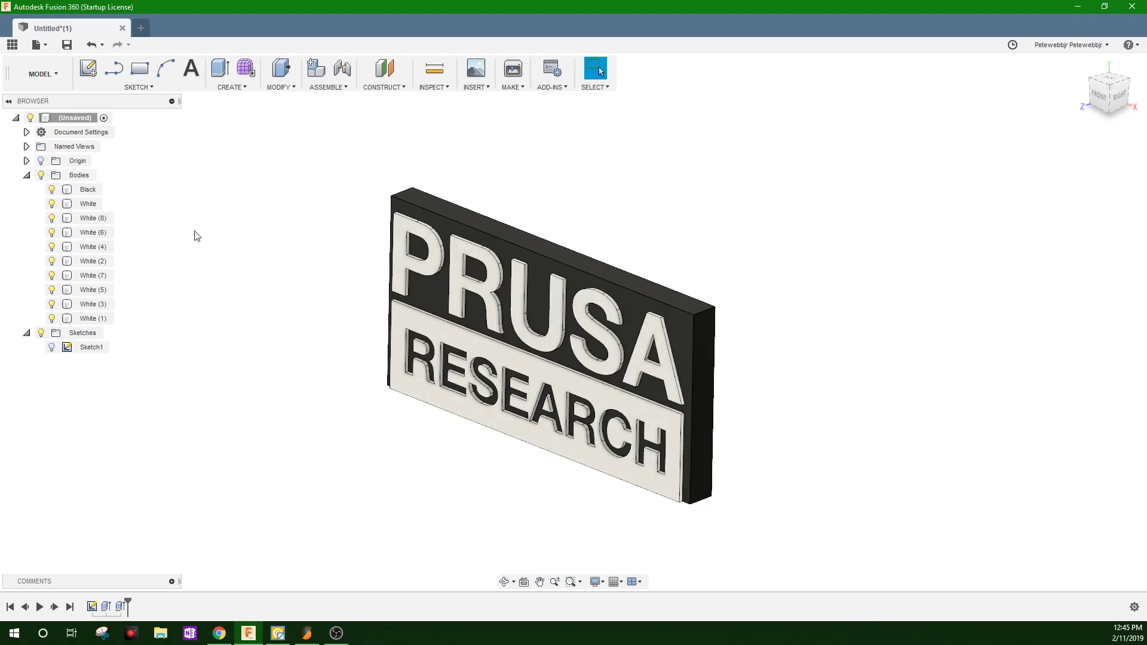
Step: Export the Black body as Black.stl on the Desktop, then hide it
{"action": "left_click", "coordinate": [89, 191]}
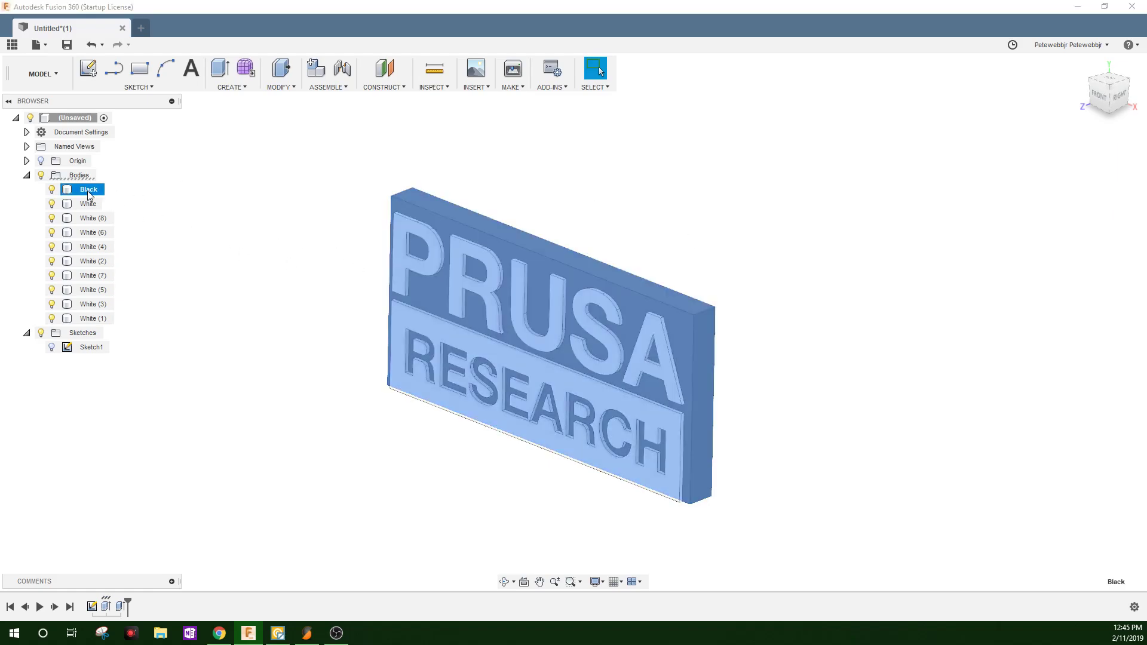
{"action": "right_click", "coordinate": [90, 192]}
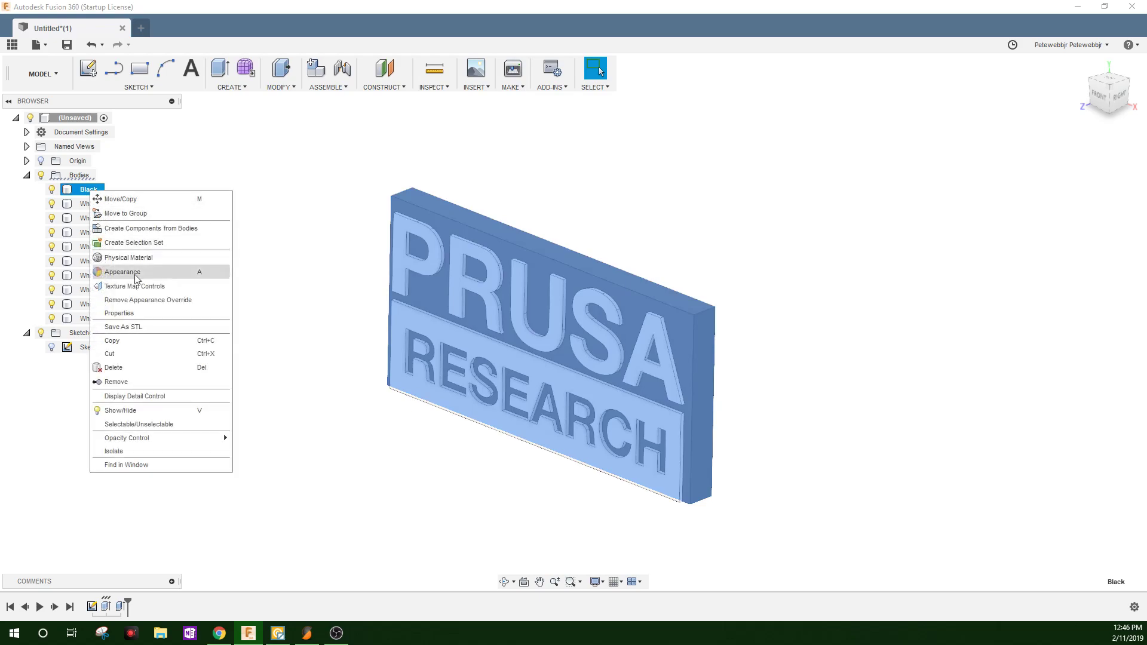
{"action": "left_click", "coordinate": [142, 328]}
{"action": "left_click", "coordinate": [1077, 365]}
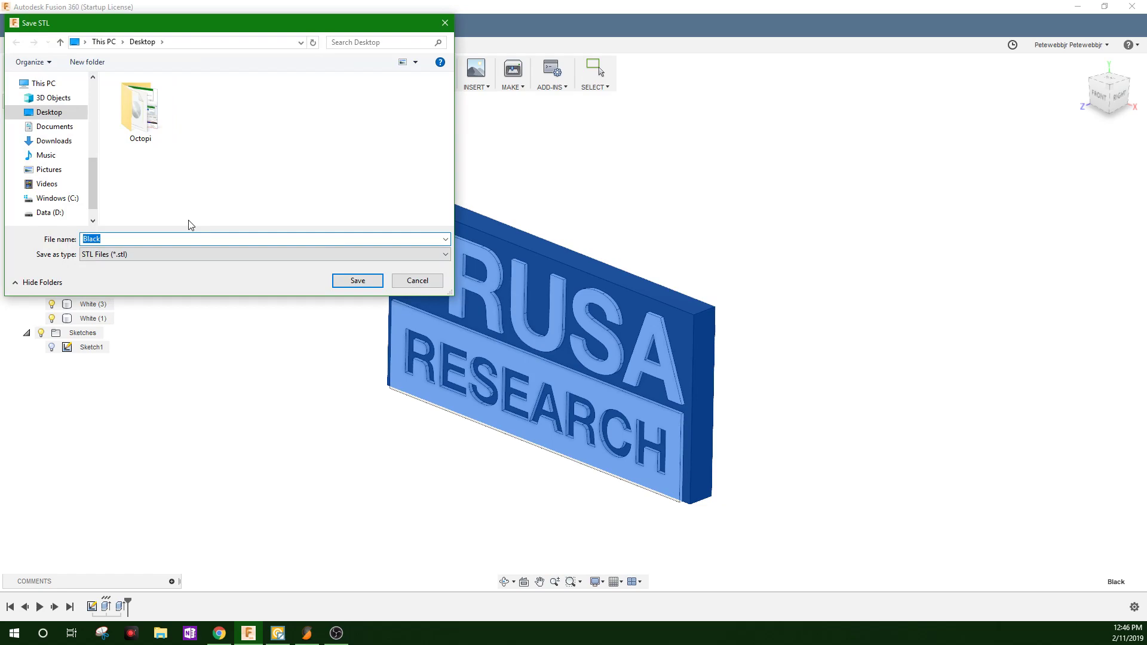
{"action": "left_click", "coordinate": [355, 282]}
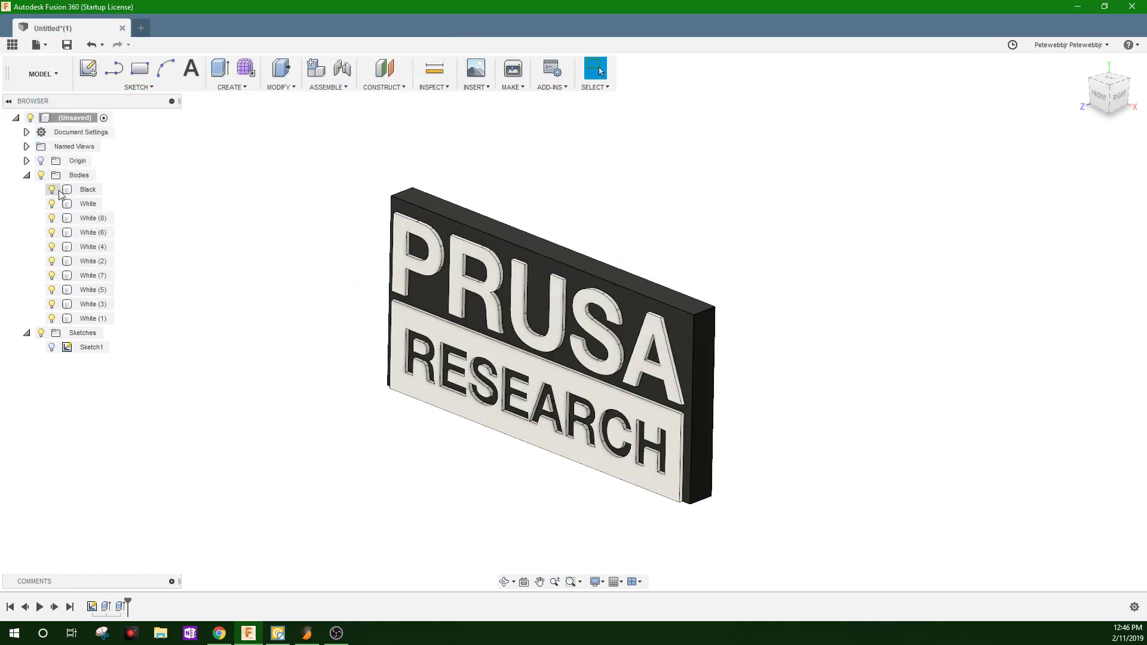
{"action": "left_click", "coordinate": [52, 190]}
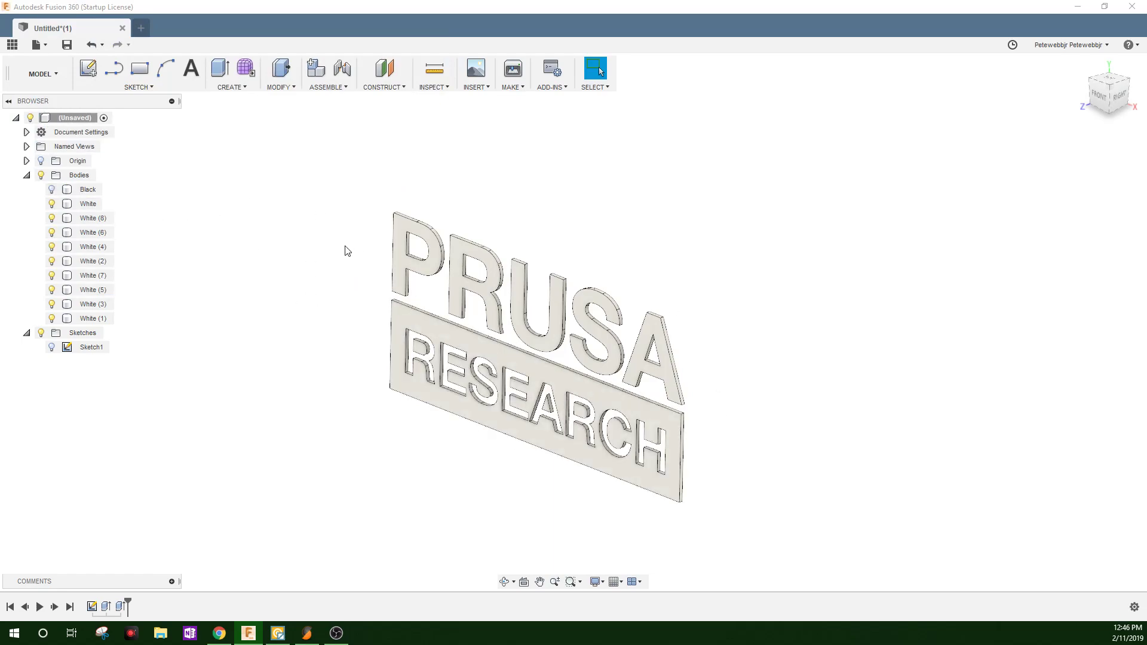
Step: Export the visible white bodies as White.stl, re-show the Black plate, and minimize Fusion 360
{"action": "right_click", "coordinate": [74, 117]}
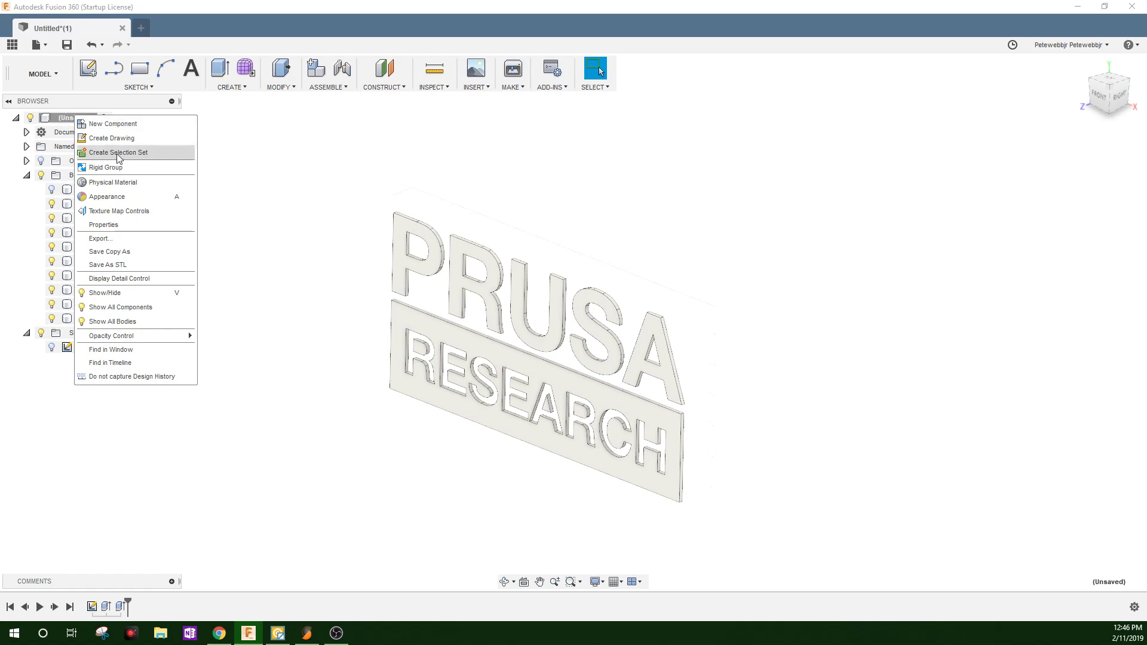
{"action": "left_click", "coordinate": [109, 266]}
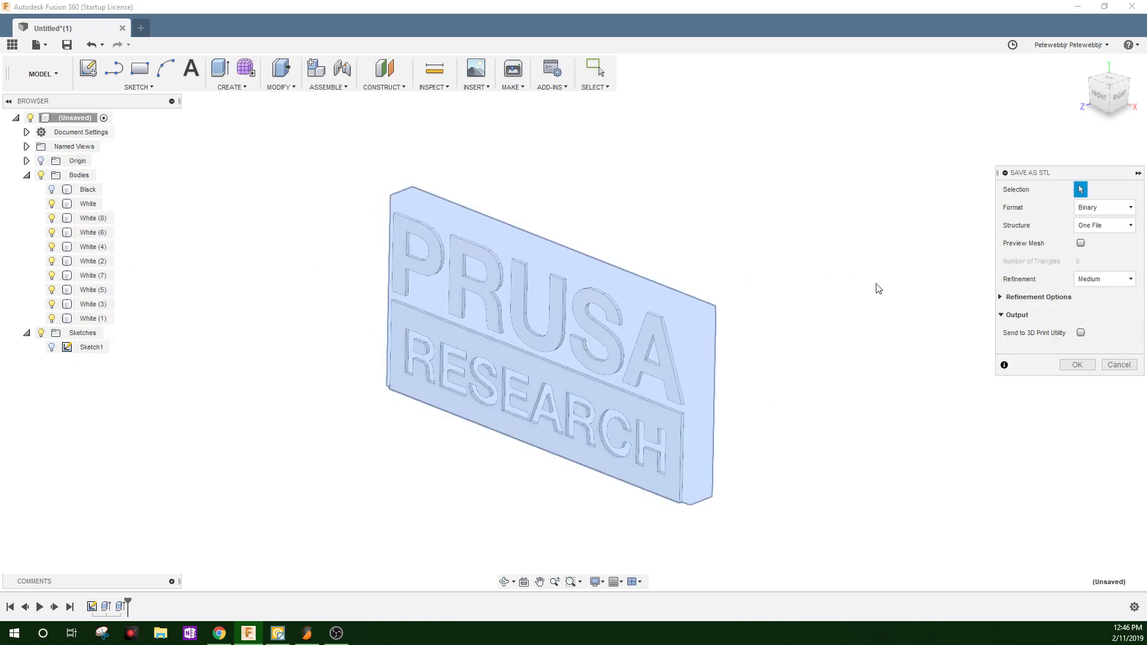
{"action": "left_click", "coordinate": [1078, 364]}
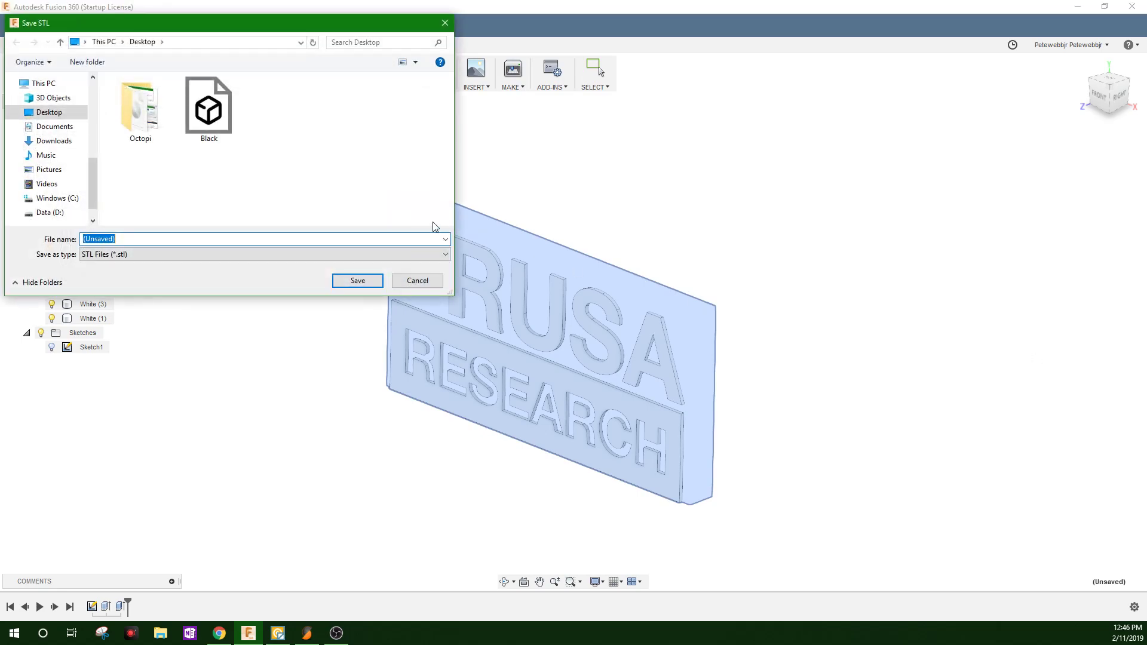
{"action": "type", "text": "White"}
{"action": "left_click", "coordinate": [359, 281]}
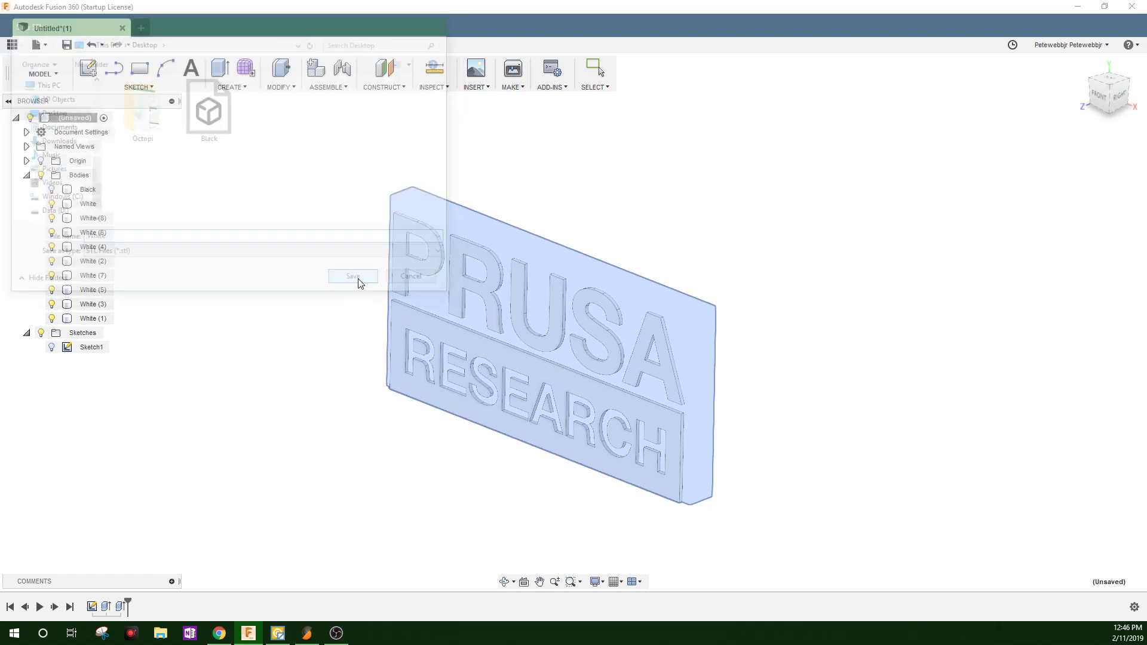
{"action": "left_click", "coordinate": [51, 190]}
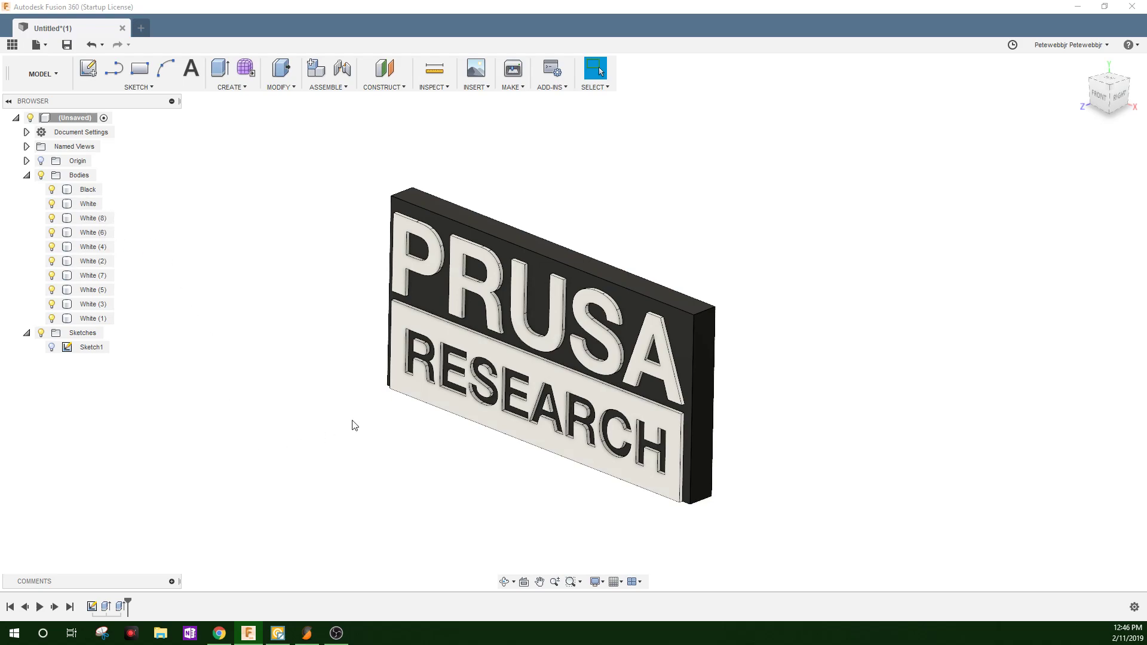
{"action": "left_click", "coordinate": [1078, 7]}
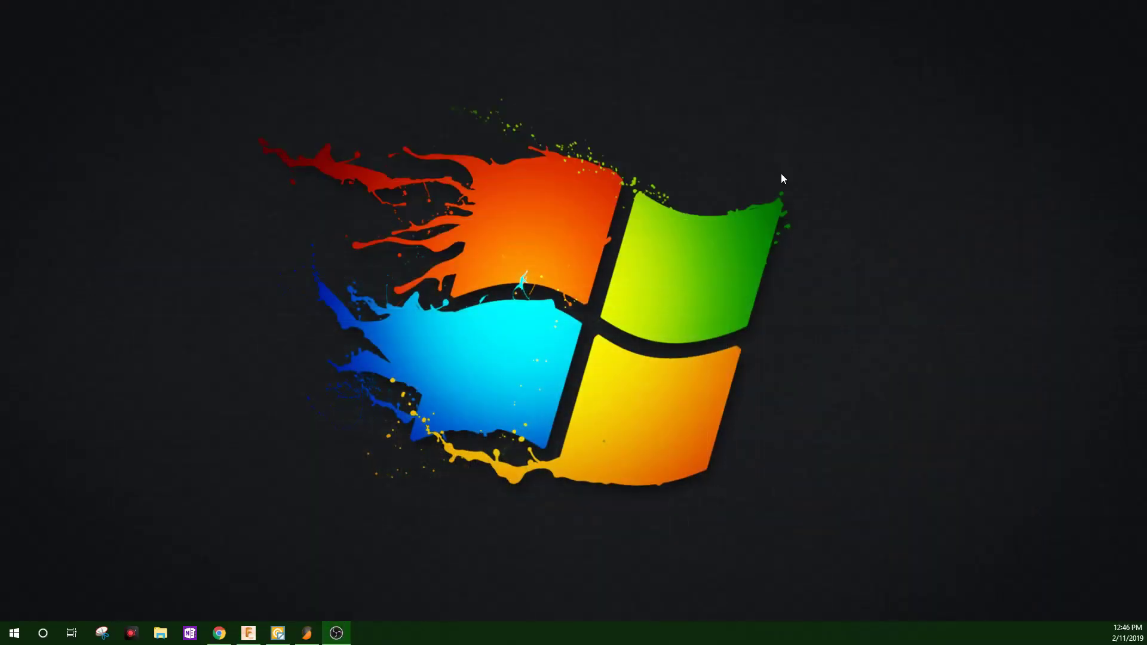
Step: Back in Slic3r PE, add Black.stl and White.stl from the Desktop to the bed
{"action": "left_click", "coordinate": [307, 633]}
{"action": "left_click_drag", "start_coordinate": [429, 299], "coordinate": [378, 172]}
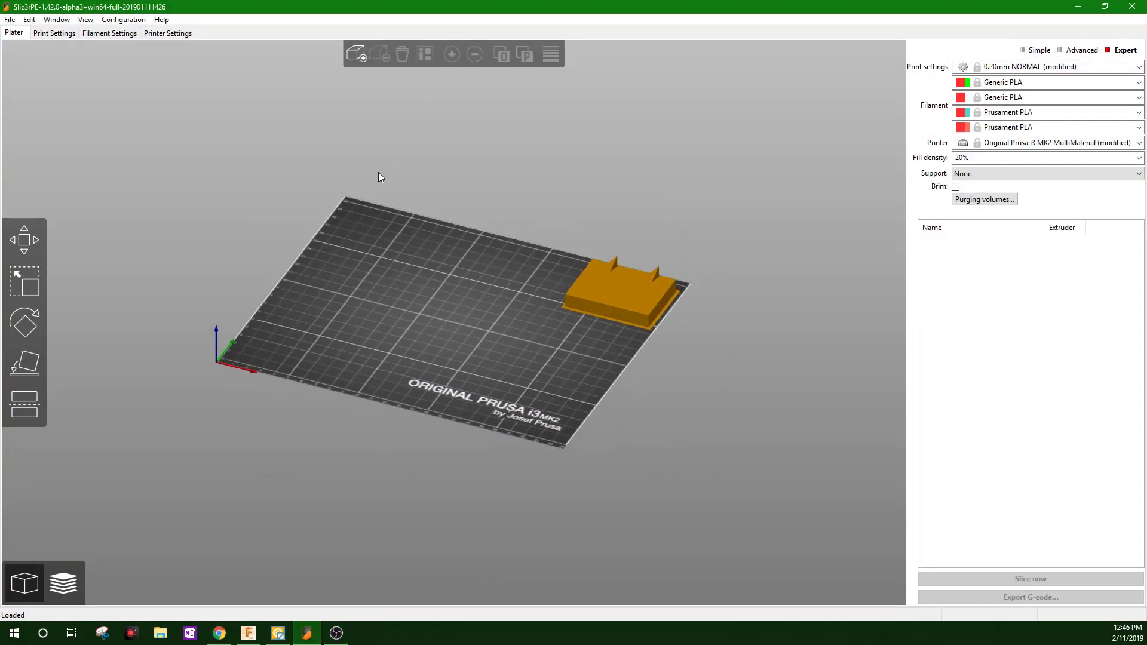
{"action": "left_click", "coordinate": [357, 54]}
{"action": "left_click_drag", "start_coordinate": [308, 162], "coordinate": [247, 150]}
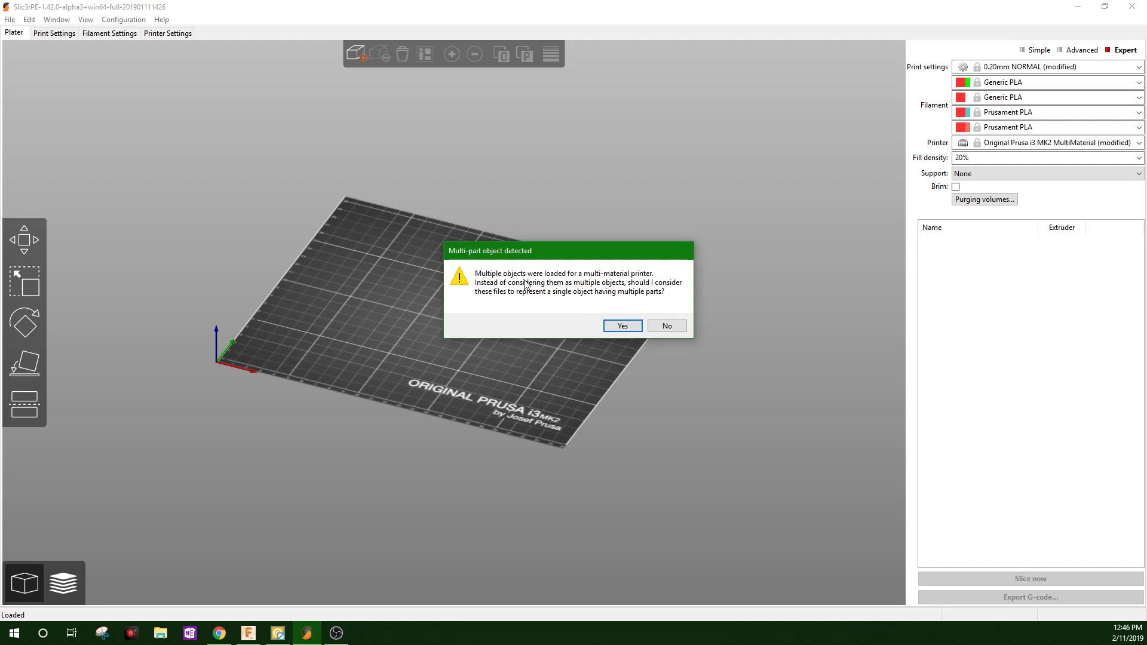
Step: Load the two files as one multi-part object and view the bed closer to top-down
{"action": "left_click", "coordinate": [622, 326]}
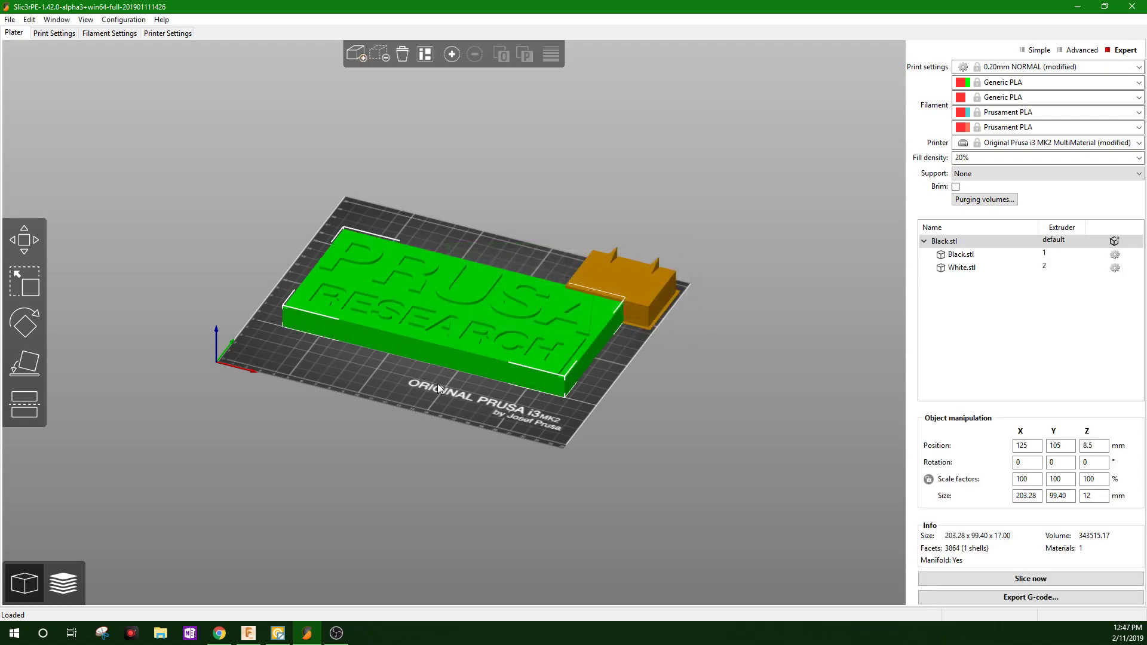
{"action": "mouse_move", "coordinate": [438, 389]}
{"action": "left_mouse_down"}
{"action": "mouse_move", "coordinate": [442, 404]}
{"action": "mouse_move", "coordinate": [435, 384]}
{"action": "left_mouse_up"}
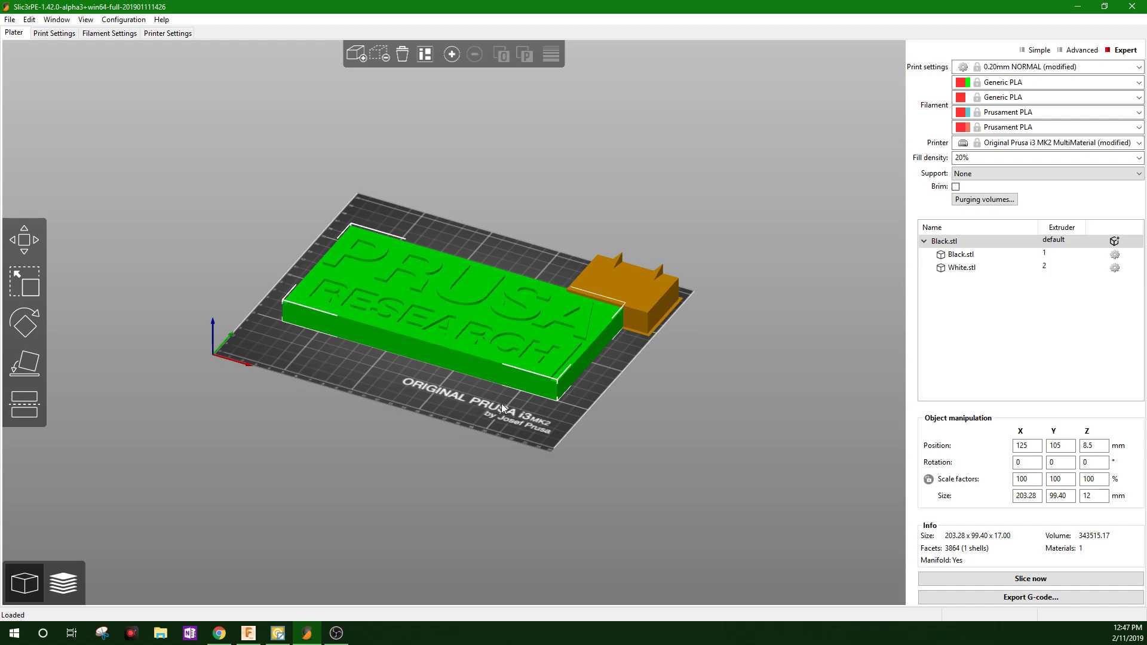
{"action": "left_click_drag", "start_coordinate": [486, 406], "coordinate": [450, 428]}
{"action": "left_click", "coordinate": [422, 403]}
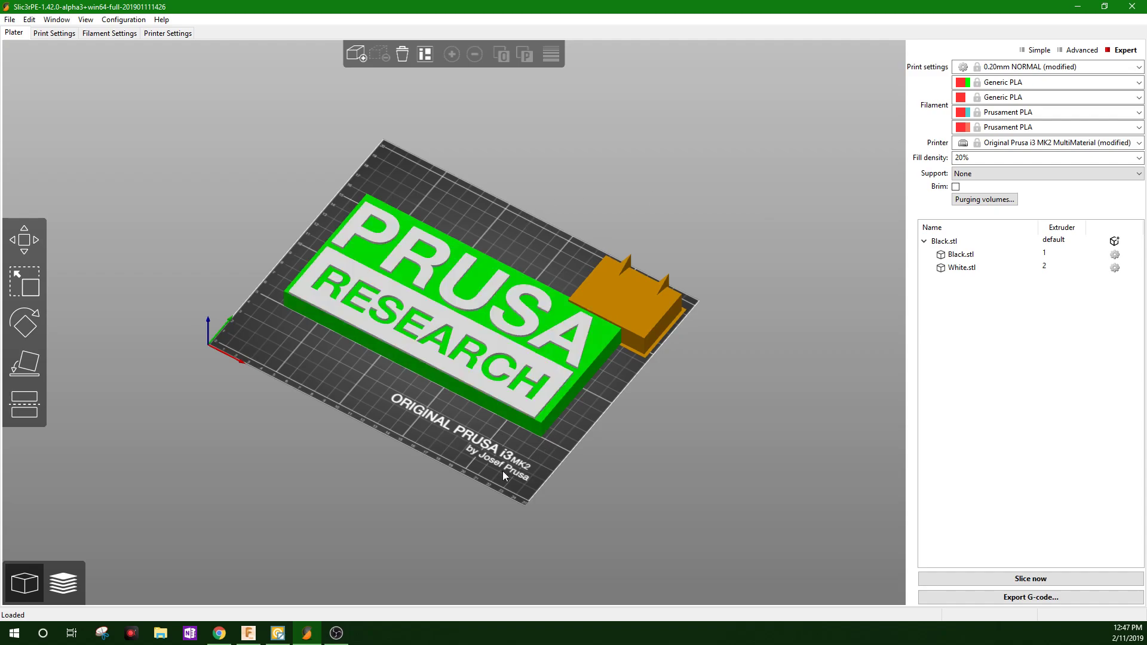
{"action": "left_click_drag", "start_coordinate": [503, 471], "coordinate": [517, 490]}
Step: Set the first filament's colour to black
{"action": "left_click", "coordinate": [958, 84]}
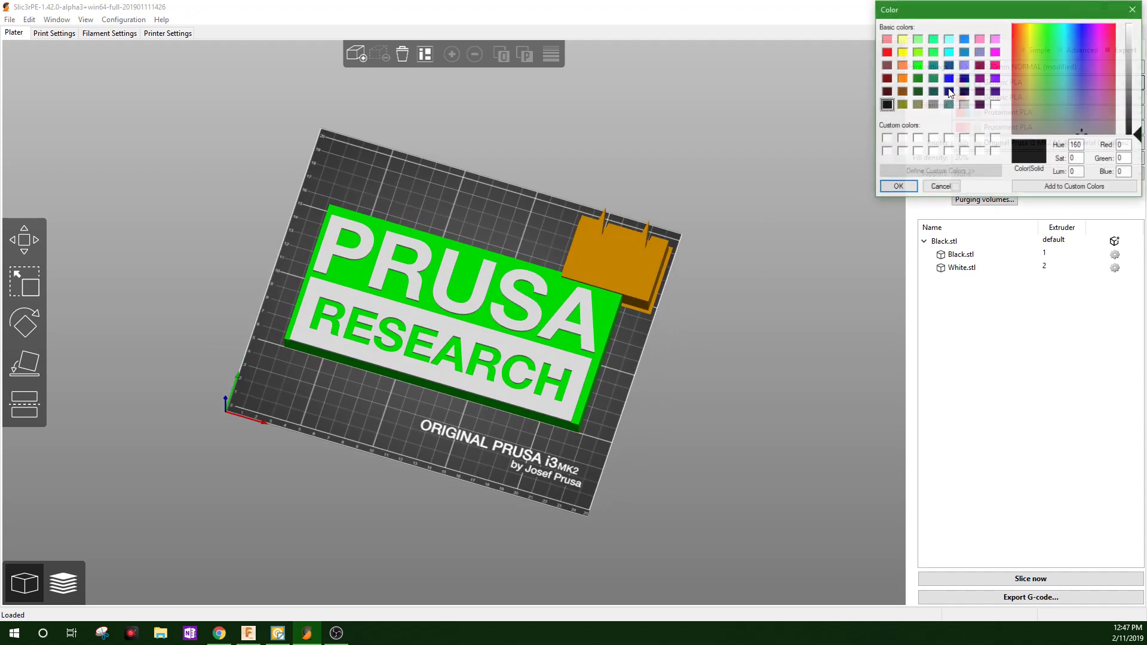
{"action": "left_click", "coordinate": [898, 187]}
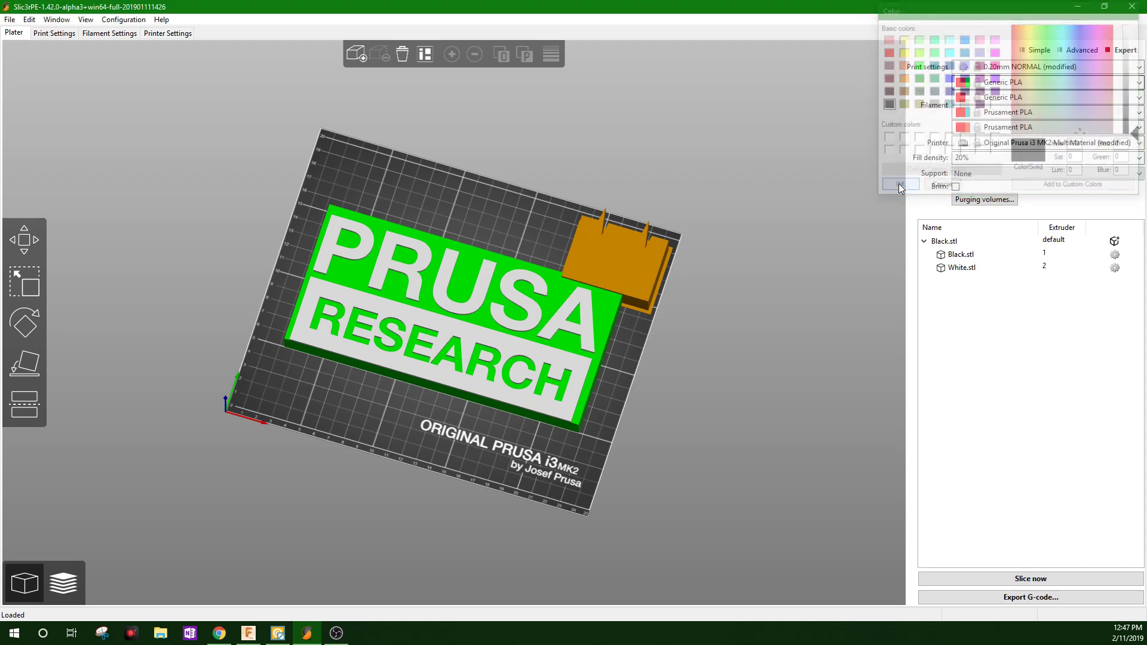
{"action": "left_click_drag", "start_coordinate": [561, 410], "coordinate": [428, 440]}
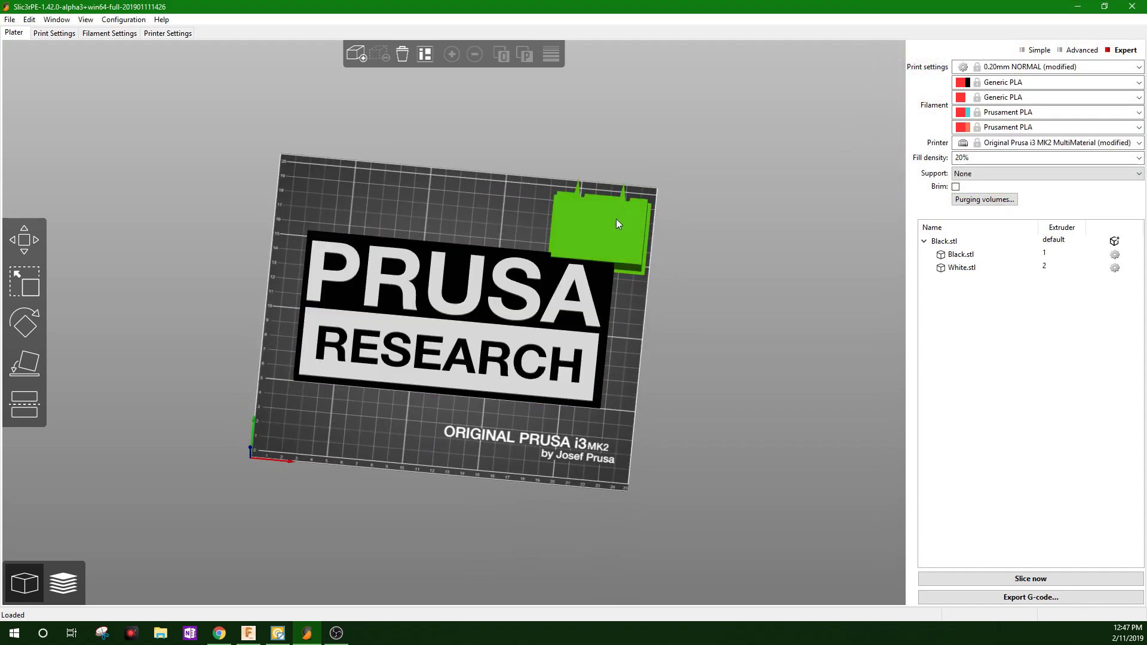
Step: Nudge the logo down-left, check the White.stl part, and centre the wipe tower behind the logo
{"action": "mouse_move", "coordinate": [615, 219]}
{"action": "left_mouse_down"}
{"action": "mouse_move", "coordinate": [578, 234]}
{"action": "mouse_move", "coordinate": [608, 226]}
{"action": "left_mouse_up"}
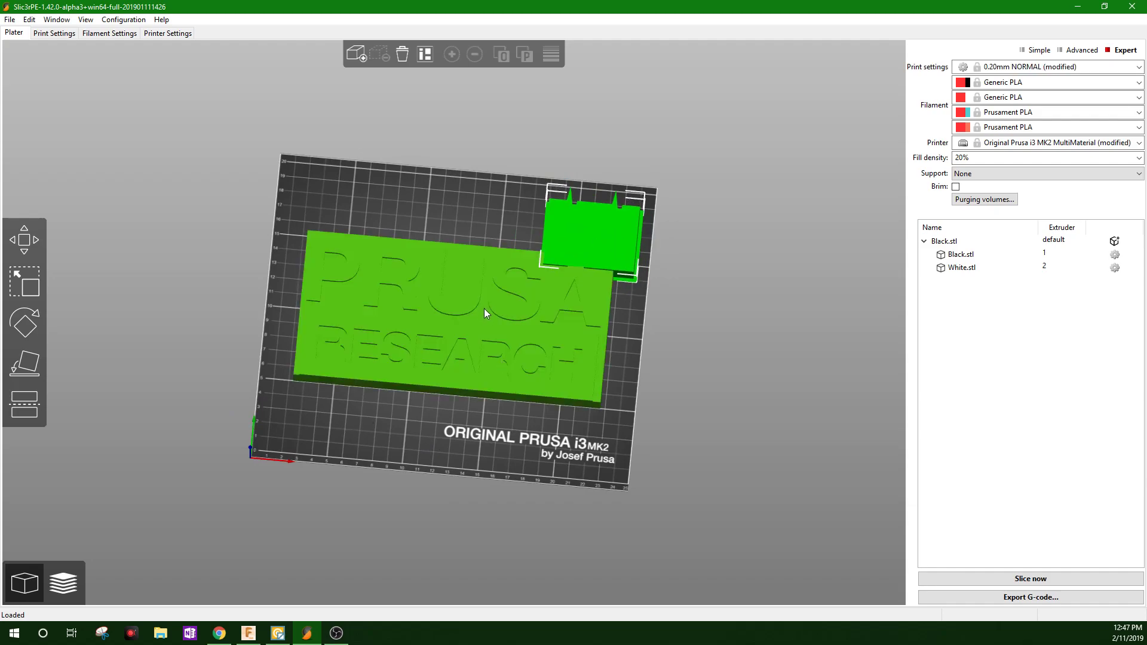
{"action": "left_click_drag", "start_coordinate": [484, 308], "coordinate": [472, 342]}
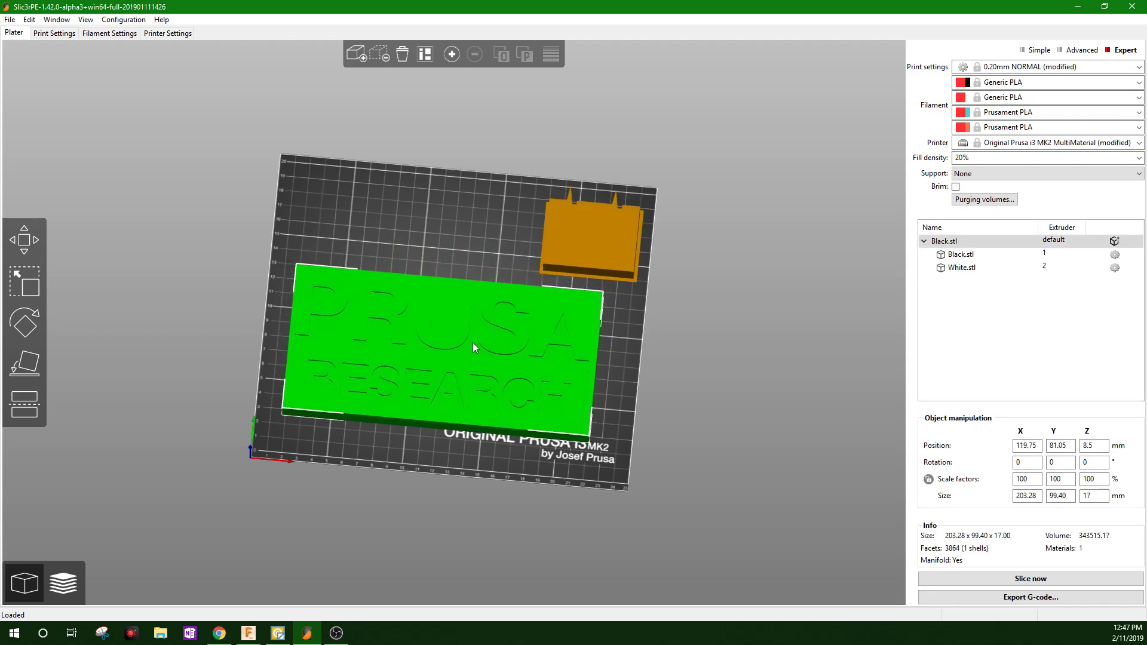
{"action": "left_click", "coordinate": [972, 241]}
{"action": "left_click", "coordinate": [965, 267]}
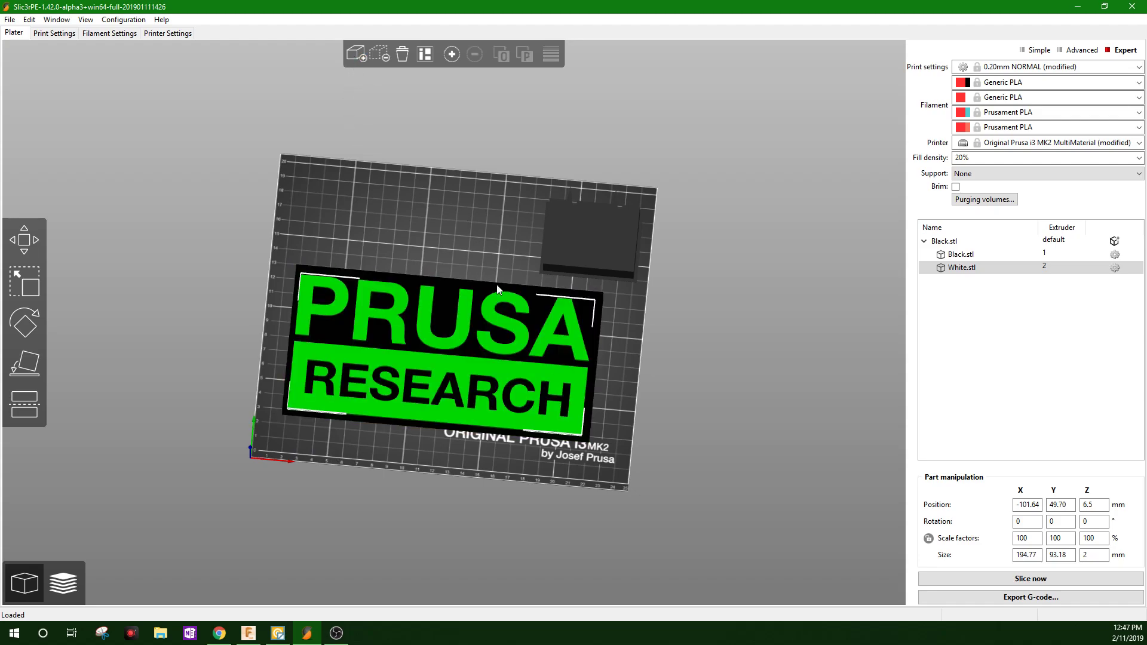
{"action": "left_click", "coordinate": [979, 330]}
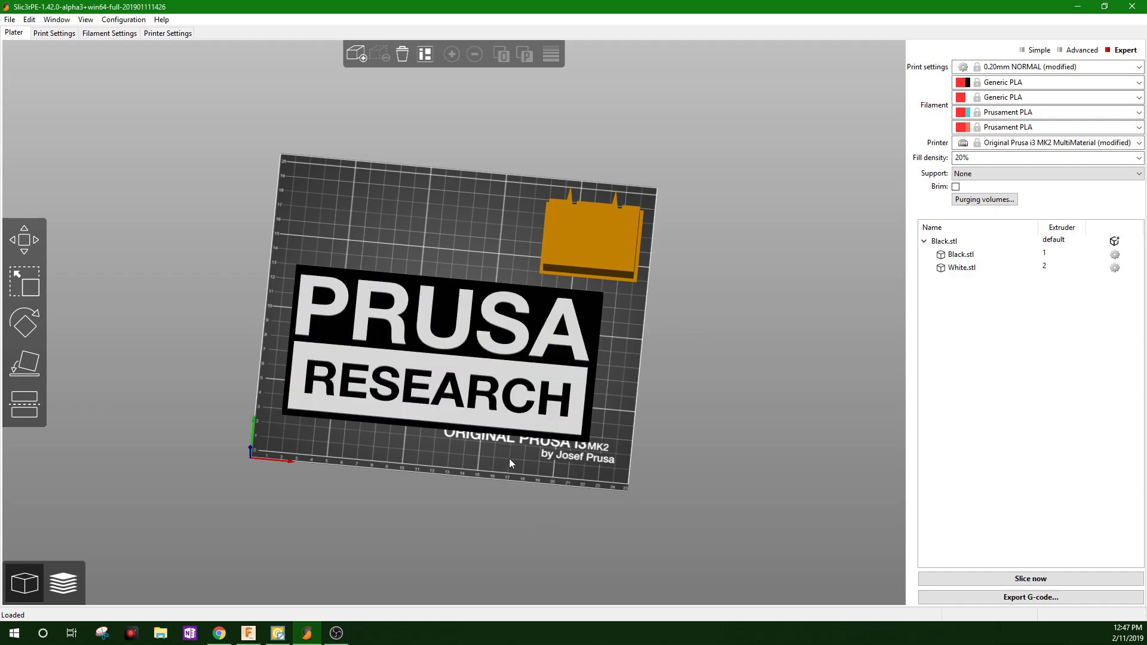
{"action": "left_click_drag", "start_coordinate": [577, 243], "coordinate": [447, 232]}
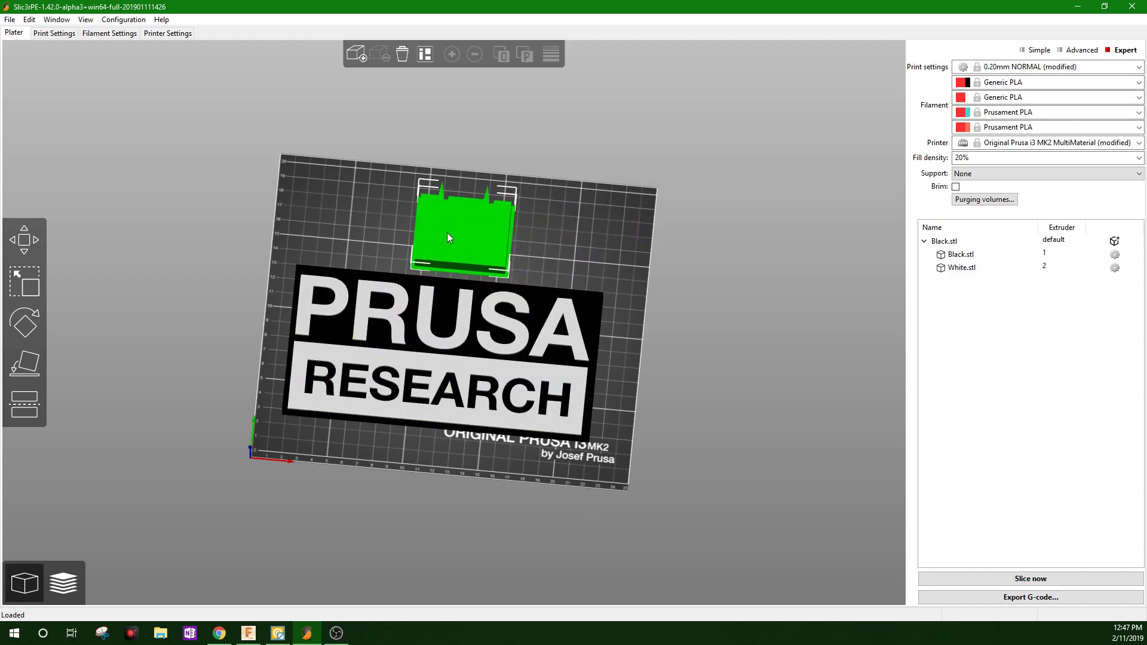
{"action": "left_click_drag", "start_coordinate": [661, 404], "coordinate": [636, 407]}
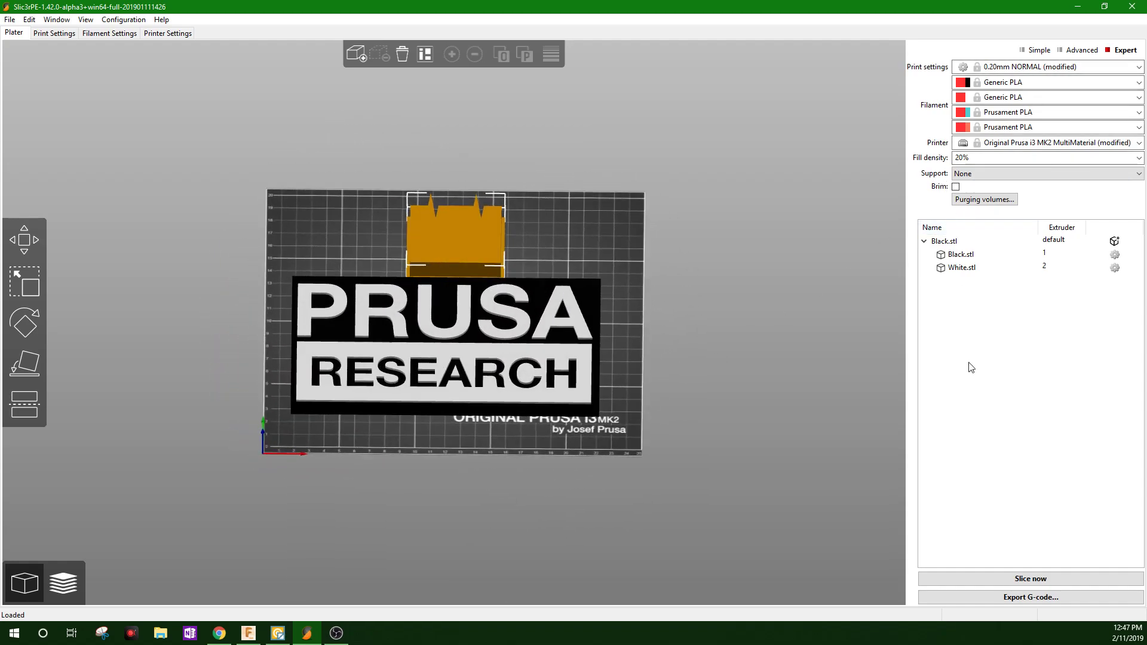
Step: Slice the logo (9h 24m 56s, 147.88 g, one tool change) and view it isometrically
{"action": "left_click", "coordinate": [1035, 579]}
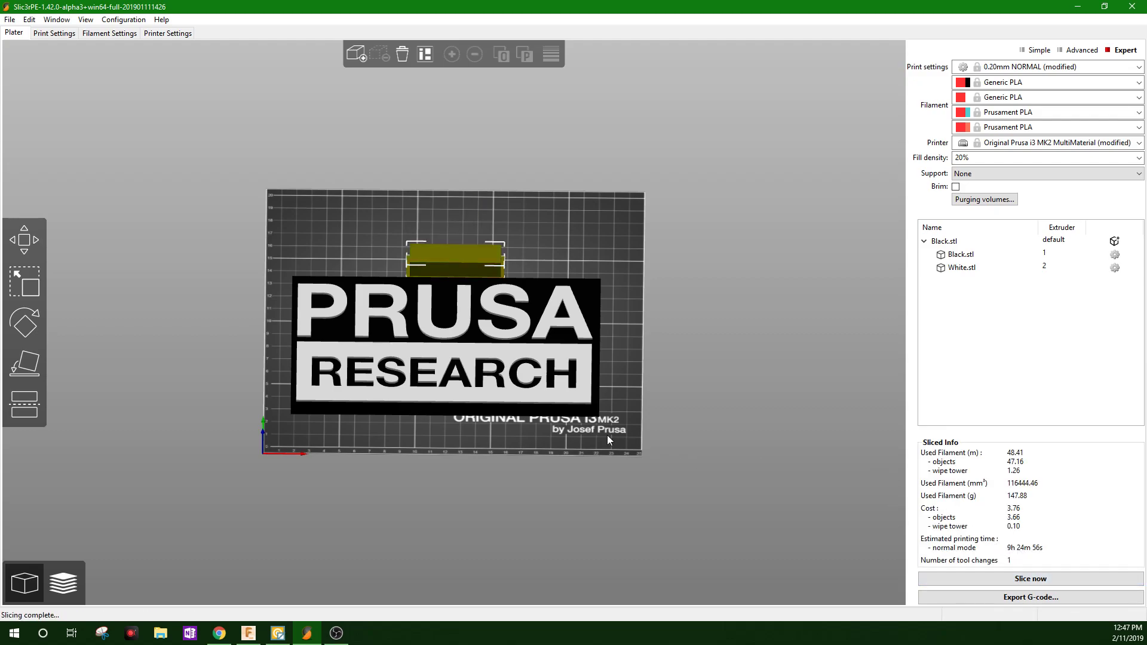
{"action": "key", "text": "0"}
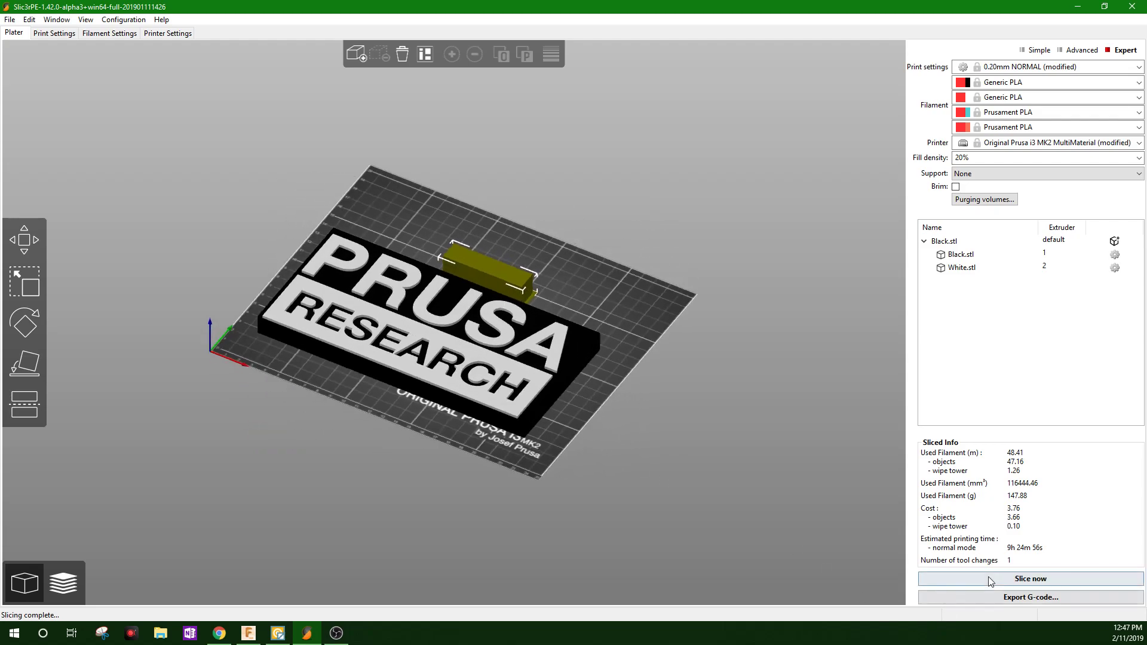